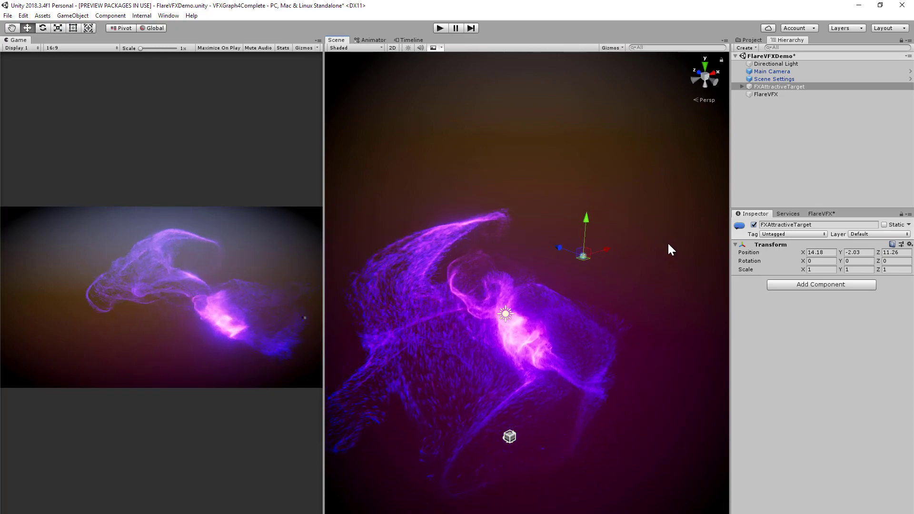
Move FXAttractiveTarget along the X axis to preview how the finished effect's particles follow it
{"action": "left_click_drag", "start_coordinate": [603, 250], "coordinate": [460, 293]}
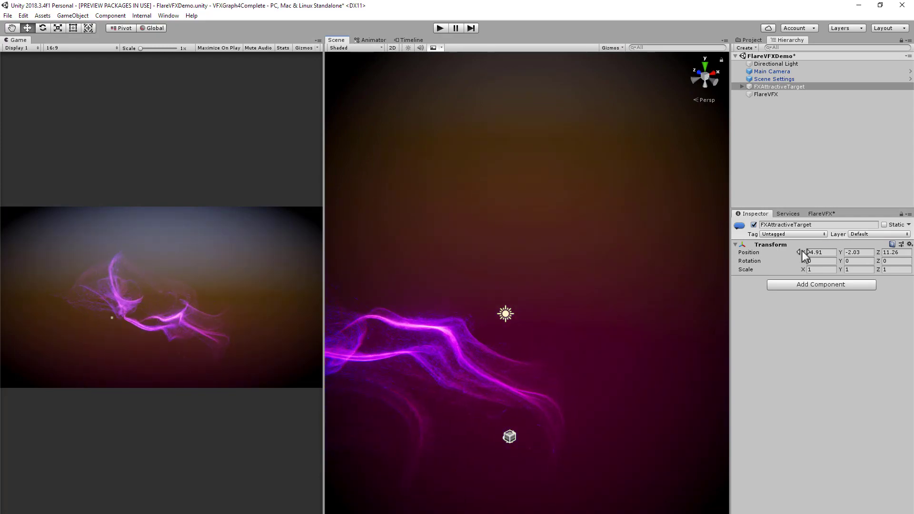
{"action": "left_click_drag", "start_coordinate": [802, 250], "coordinate": [62, 249]}
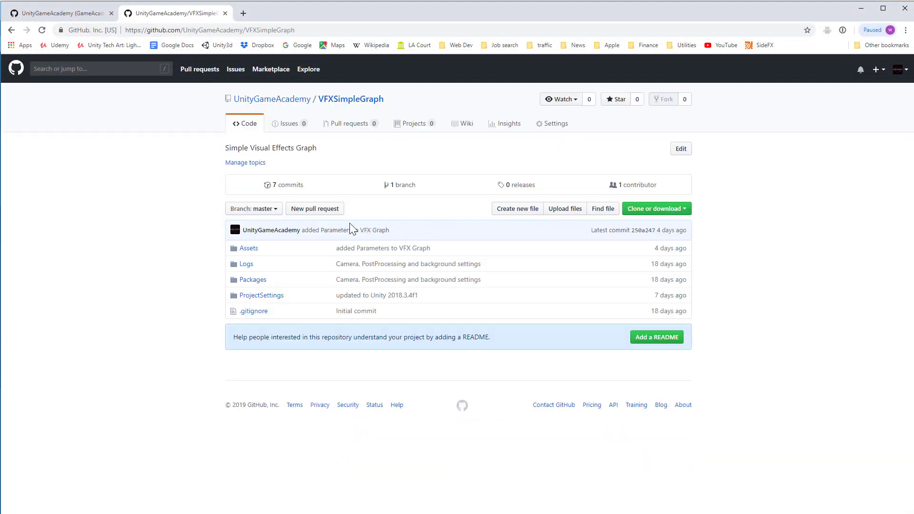
Open the commit history of the VFXSimpleGraph repository on GitHub
{"action": "left_click", "coordinate": [287, 186]}
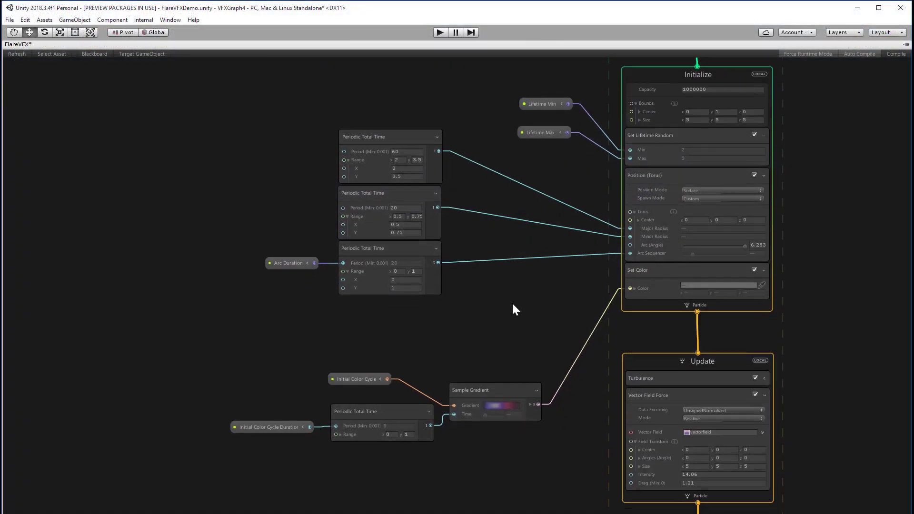
Add a Force block below Vector Field Force in the Update context of the FlareVFX graph in Unity
{"action": "middle_click_drag", "start_coordinate": [512, 302], "coordinate": [519, 97]}
{"action": "middle_click_drag", "start_coordinate": [539, 336], "coordinate": [547, 255]}
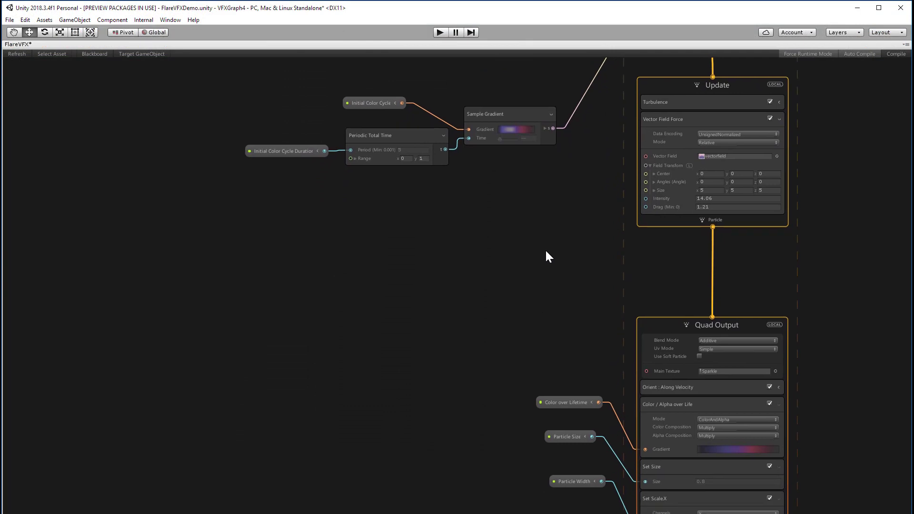
{"action": "right_click", "coordinate": [741, 220]}
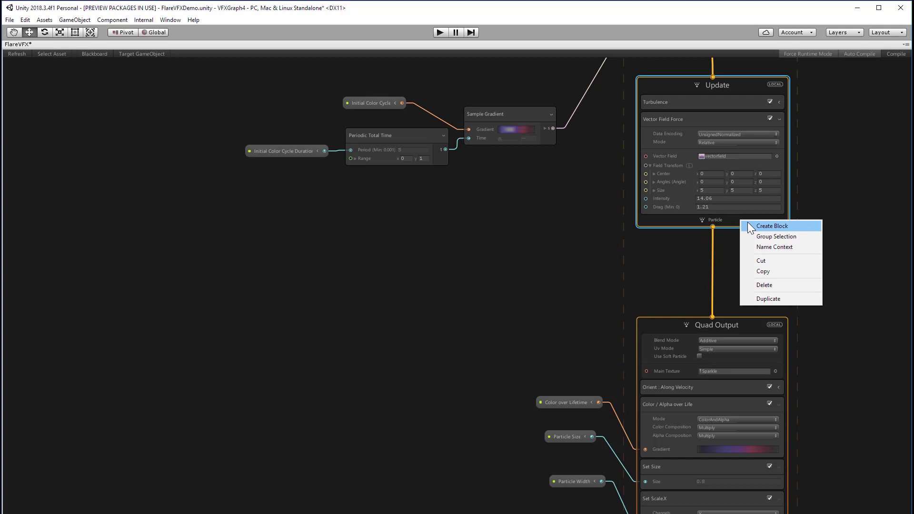
{"action": "left_click", "coordinate": [748, 226]}
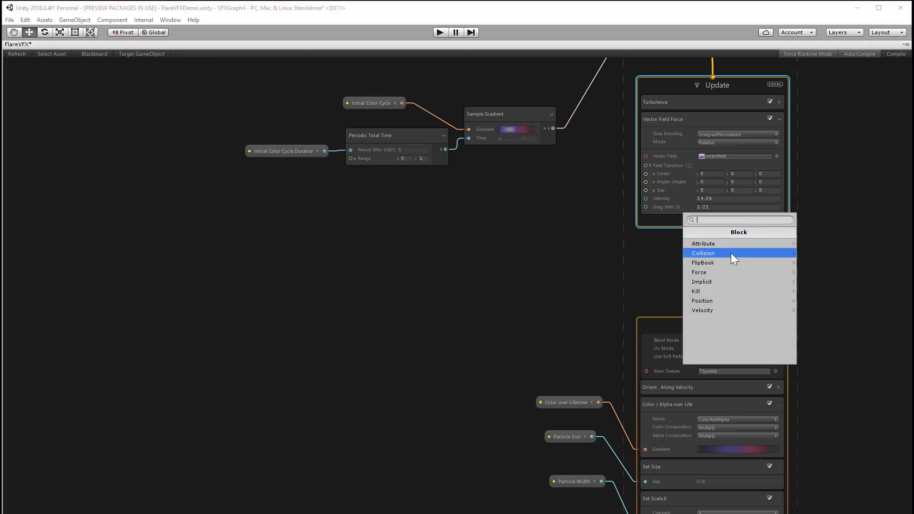
{"action": "left_click", "coordinate": [727, 272]}
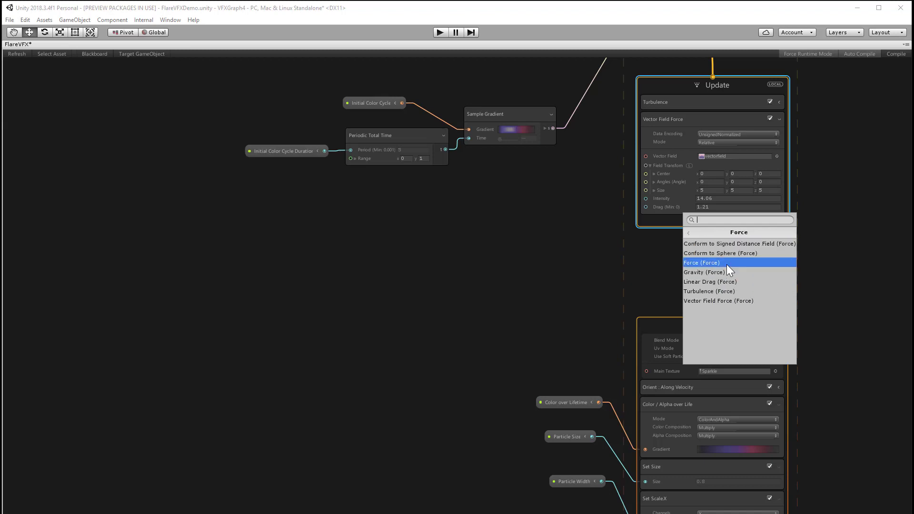
{"action": "left_click", "coordinate": [728, 265]}
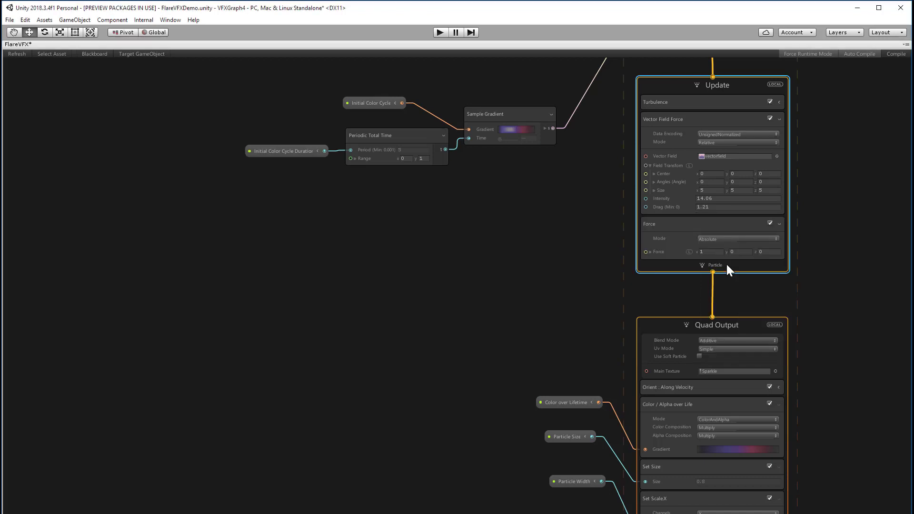
Compile the FlareVFX graph and restore the maximized graph window to the docked editor layout
{"action": "left_click", "coordinate": [812, 53]}
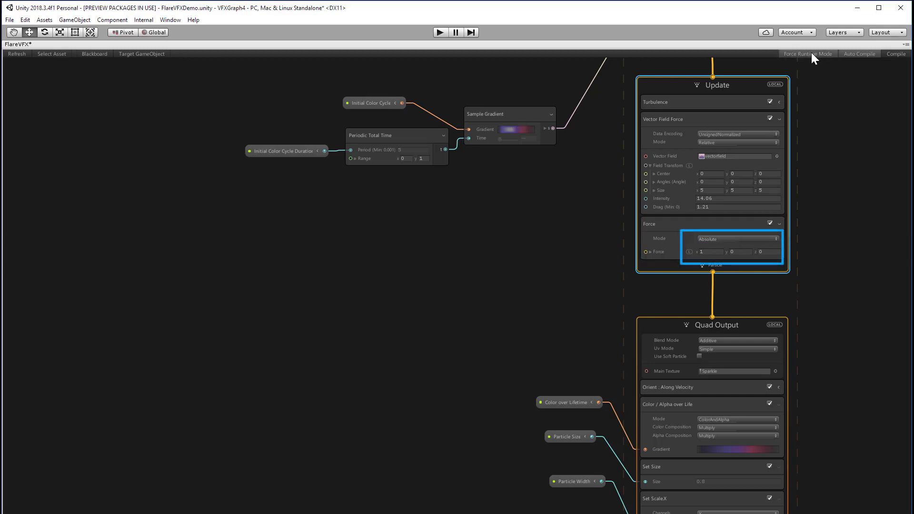
{"action": "left_click", "coordinate": [889, 53]}
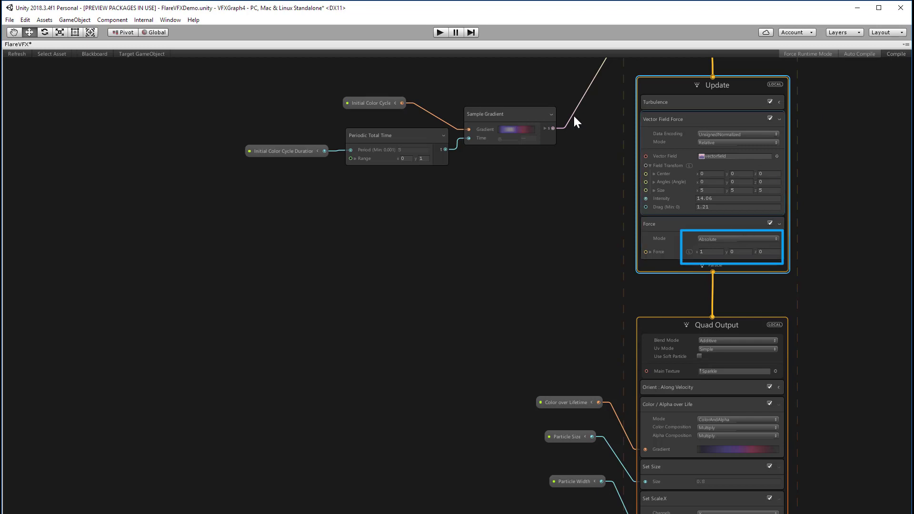
{"action": "double_click", "coordinate": [359, 45]}
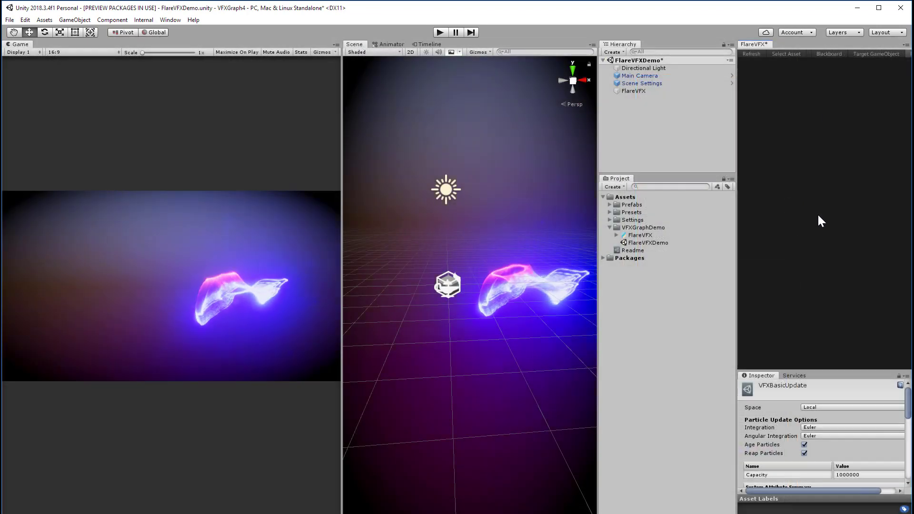
Try the Force block's X value at 25.4 on the FlareVFX effect, and reduce it to 5
{"action": "left_click", "coordinate": [672, 90]}
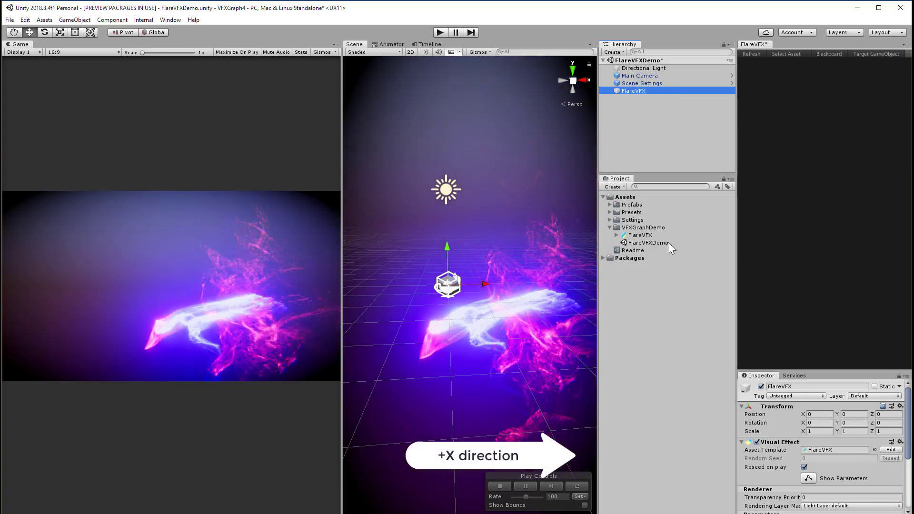
{"action": "left_click", "coordinate": [822, 233]}
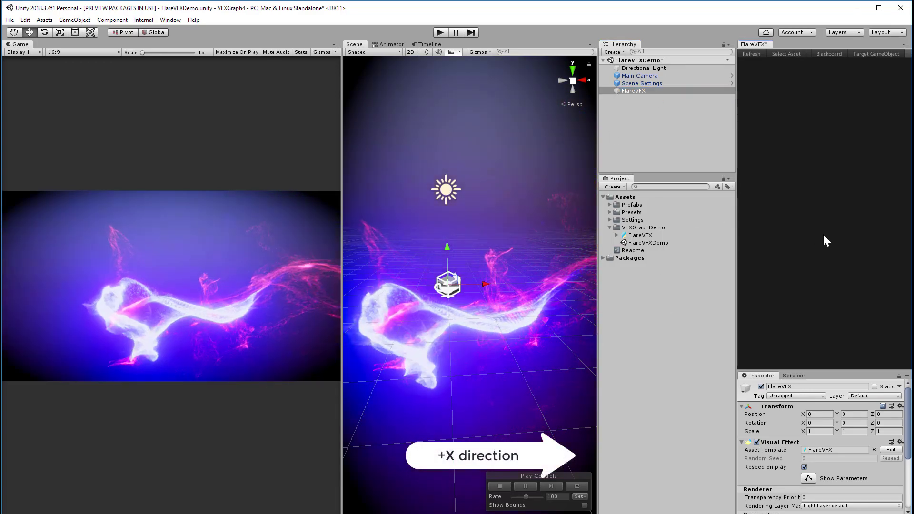
{"action": "key", "text": "a"}
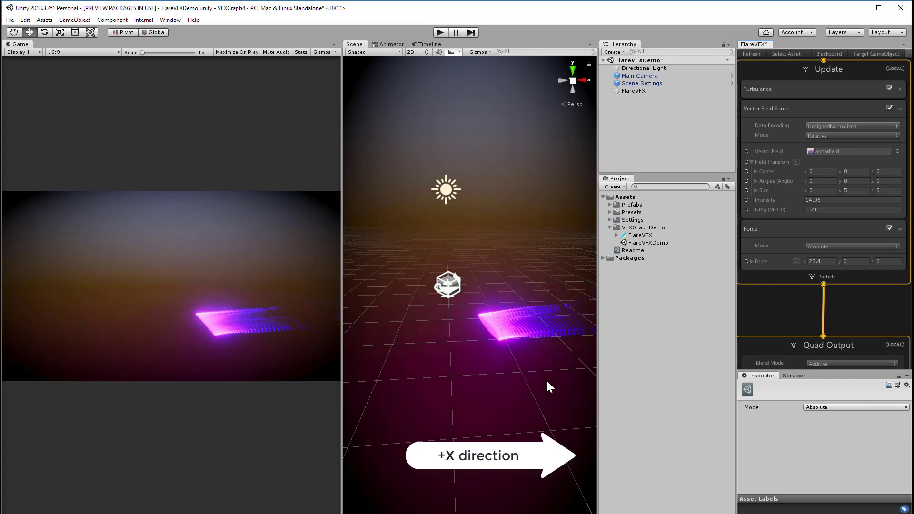
{"action": "left_click", "coordinate": [819, 267]}
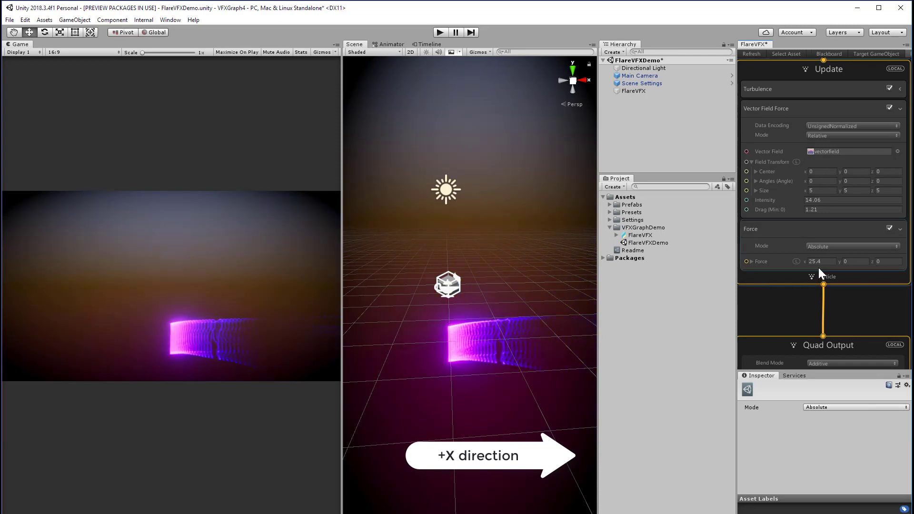
{"action": "left_click", "coordinate": [823, 262]}
{"action": "type", "text": "5"}
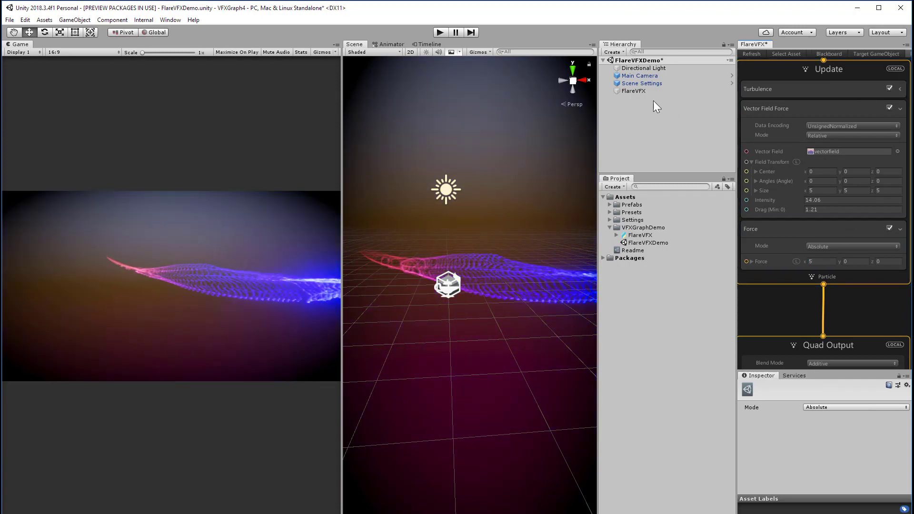
Select FlareVFX and restart its playback to preview the effect with the current force
{"action": "left_click", "coordinate": [647, 90]}
{"action": "left_click", "coordinate": [502, 485]}
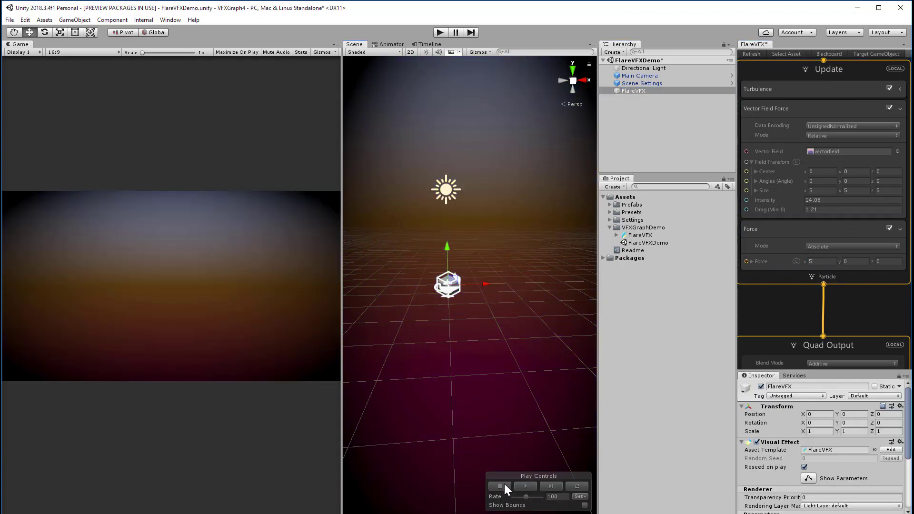
{"action": "left_click", "coordinate": [520, 486]}
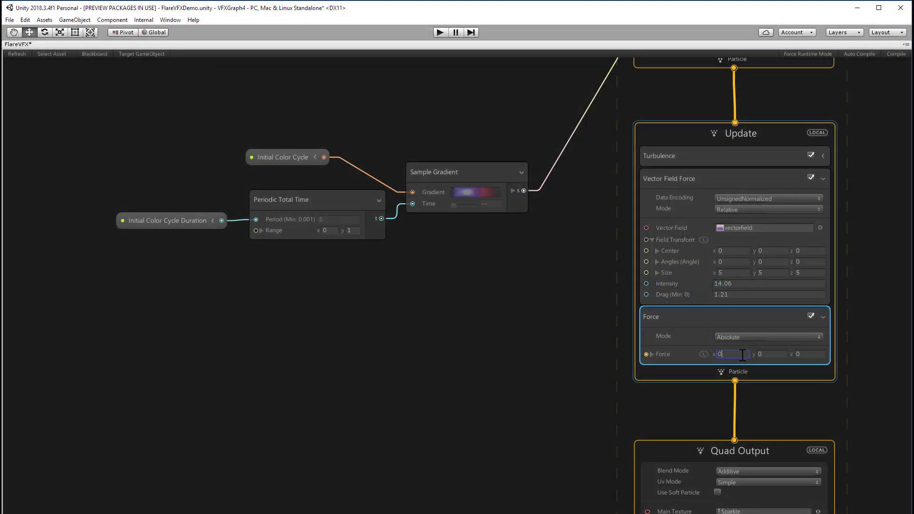
Set the mode of the Update context's Force block to Relative
{"action": "left_click", "coordinate": [779, 337]}
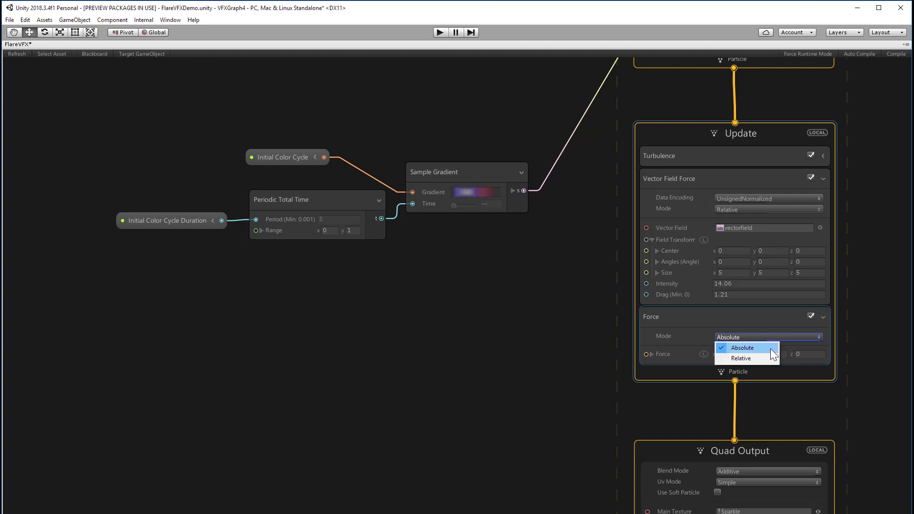
{"action": "left_click", "coordinate": [747, 358]}
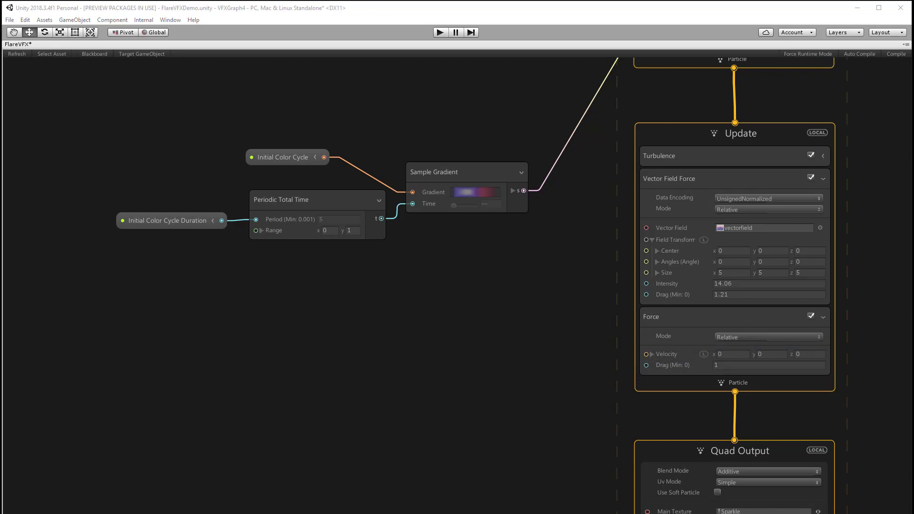
Add a Vector3 parameter named AttractiveTargetPosition to the FlareVFX Blackboard
{"action": "left_click", "coordinate": [94, 53]}
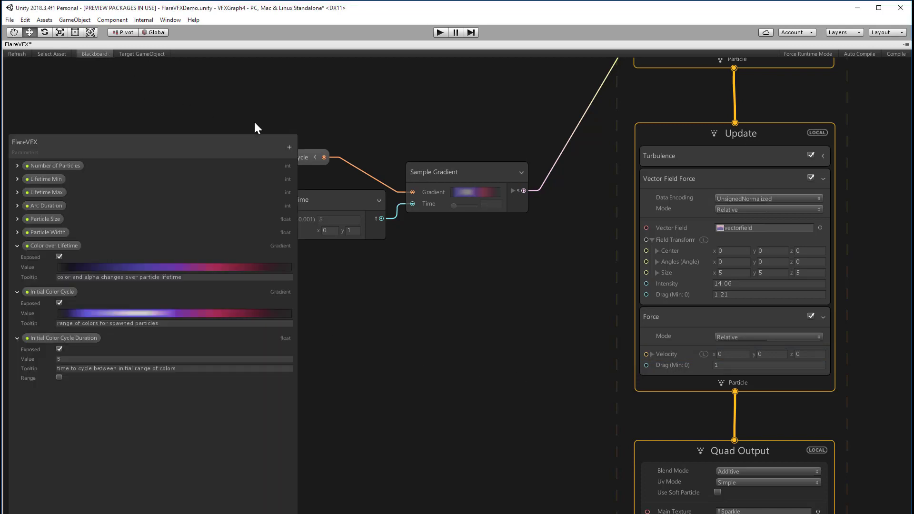
{"action": "left_click", "coordinate": [289, 147]}
{"action": "left_click", "coordinate": [333, 242]}
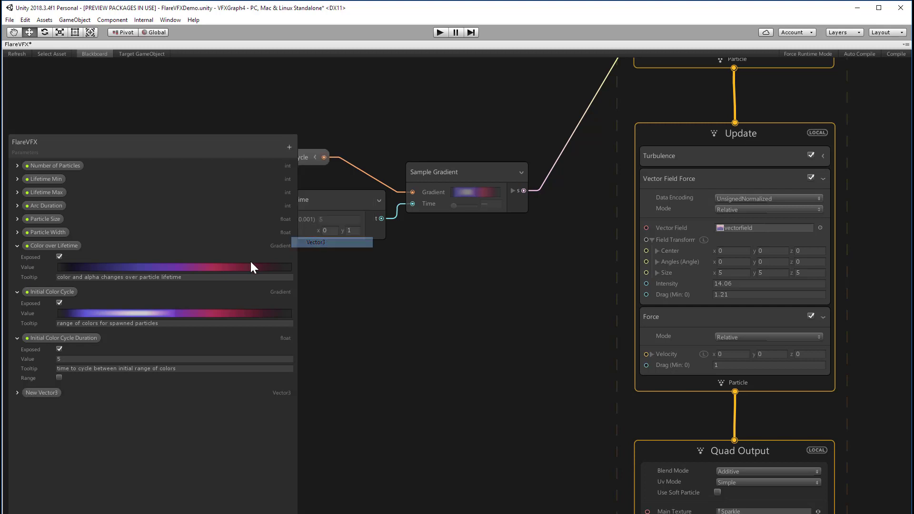
{"action": "double_click", "coordinate": [44, 393]}
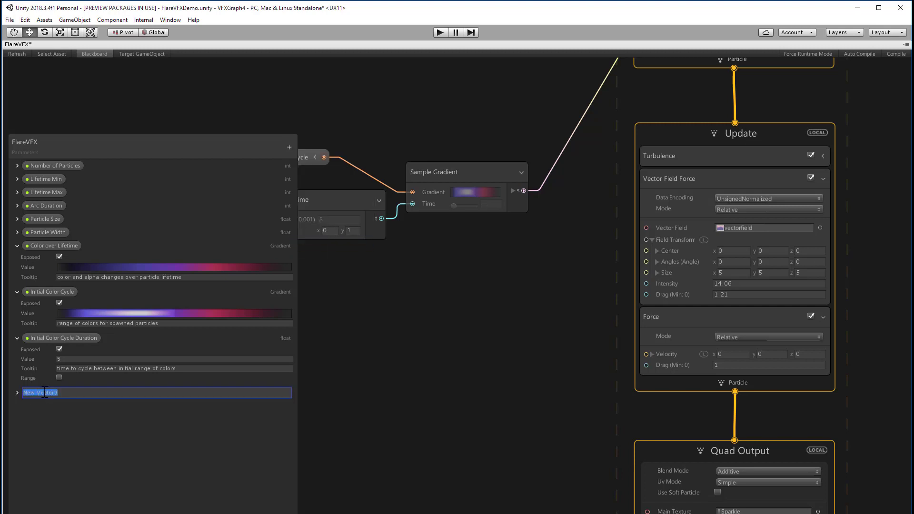
{"action": "type", "text": "AttractiveTargetPosition"}
{"action": "key", "text": "Return"}
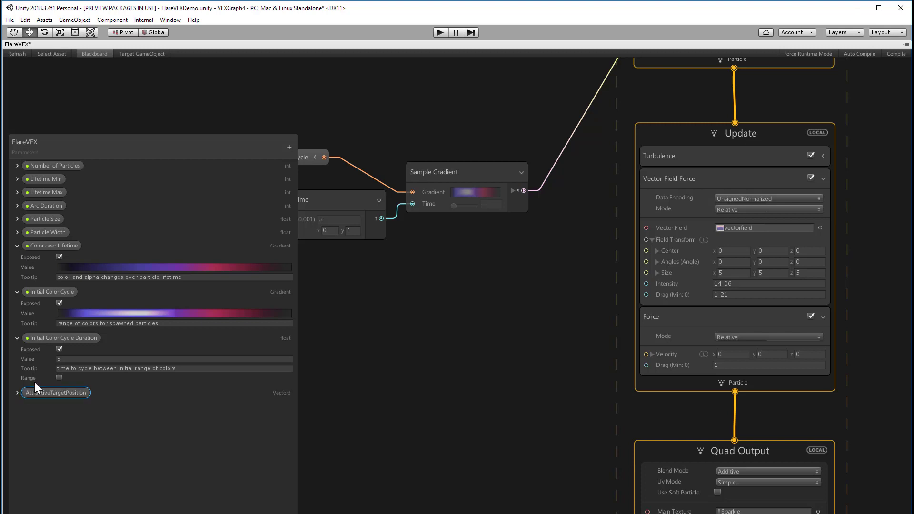
Give the AttractiveTargetPosition parameter the tooltip "use VFX Parameter Binder to attach to target GameObject"
{"action": "left_click", "coordinate": [17, 393]}
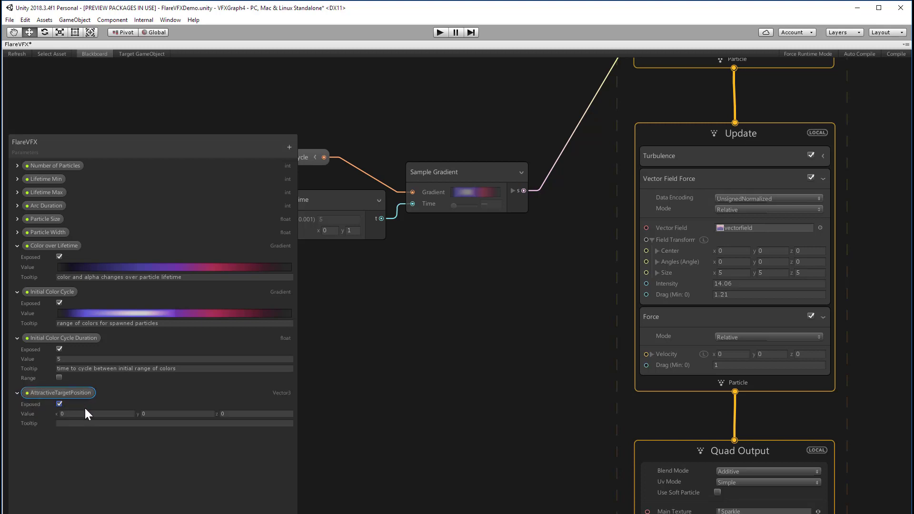
{"action": "left_click", "coordinate": [91, 423]}
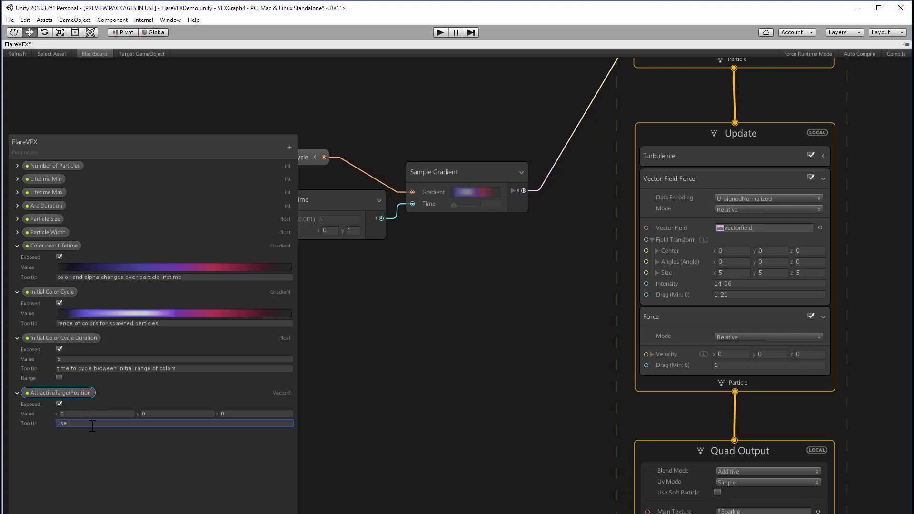
{"action": "type", "text": "use VFX Parameter Binder to attach to target GameObject"}
Place an AttractiveTargetPosition node in the graph, hide the Blackboard, and move the node below Initial Color Cycle Duration
{"action": "left_click_drag", "start_coordinate": [69, 393], "coordinate": [341, 350]}
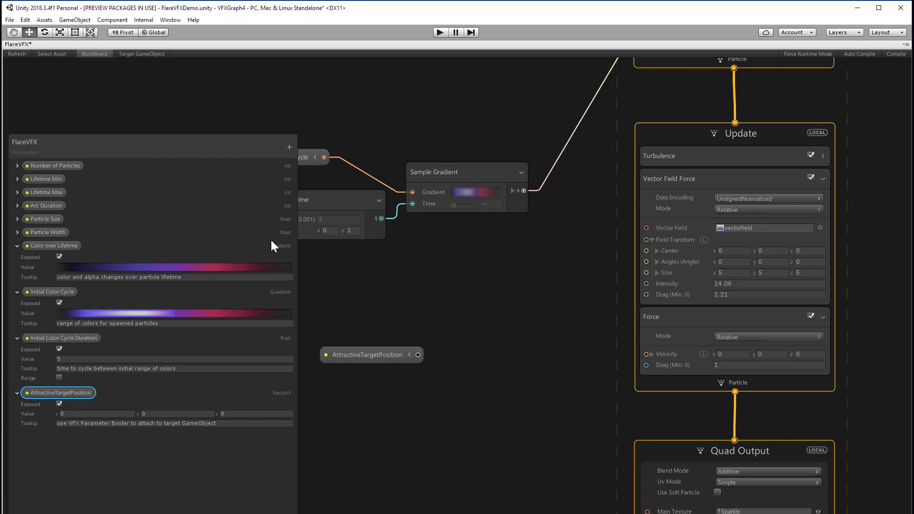
{"action": "left_click", "coordinate": [100, 54]}
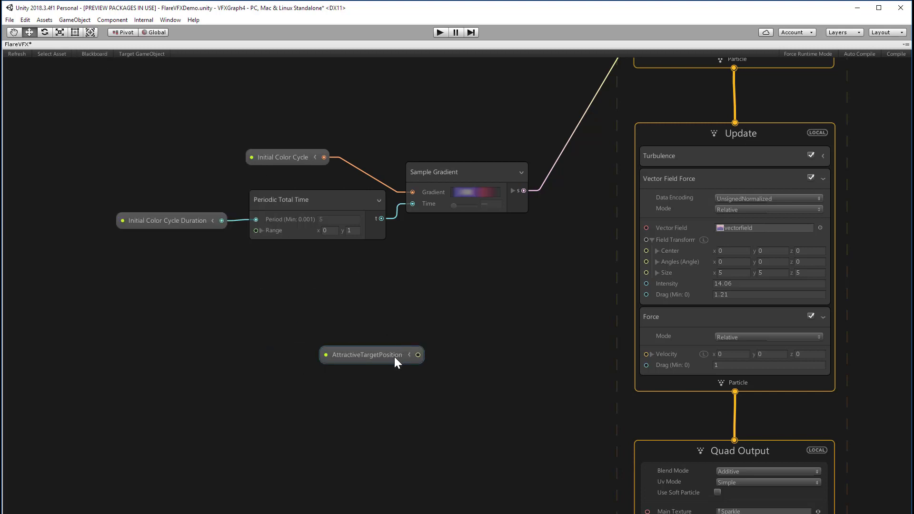
{"action": "left_click_drag", "start_coordinate": [405, 355], "coordinate": [154, 342]}
{"action": "left_click", "coordinate": [202, 336]}
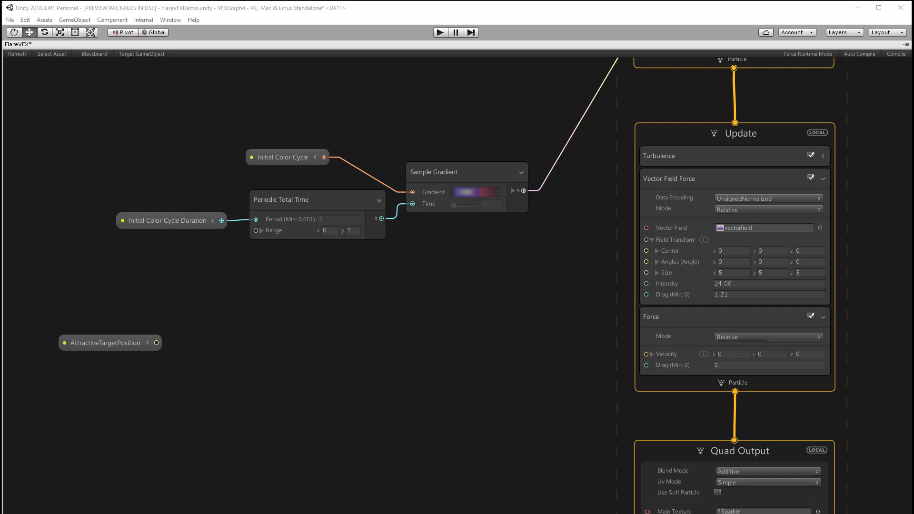
Add a Change Space operator beside AttractiveTargetPosition and connect the parameter's output to the operator's X input
{"action": "left_click", "coordinate": [190, 306]}
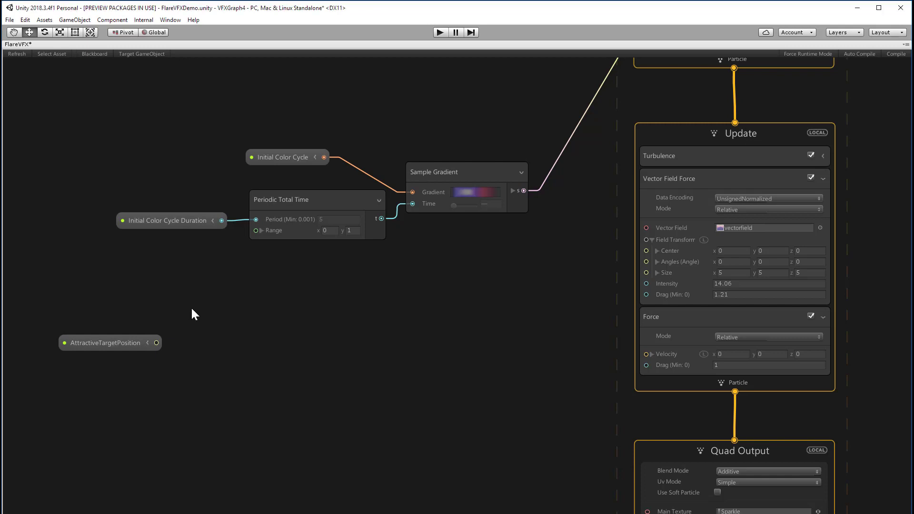
{"action": "key", "text": "space"}
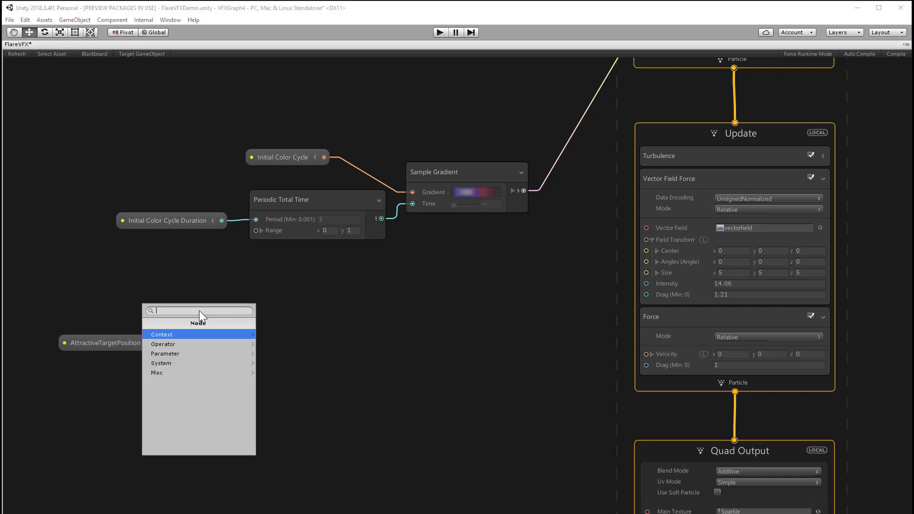
{"action": "left_click", "coordinate": [193, 344]}
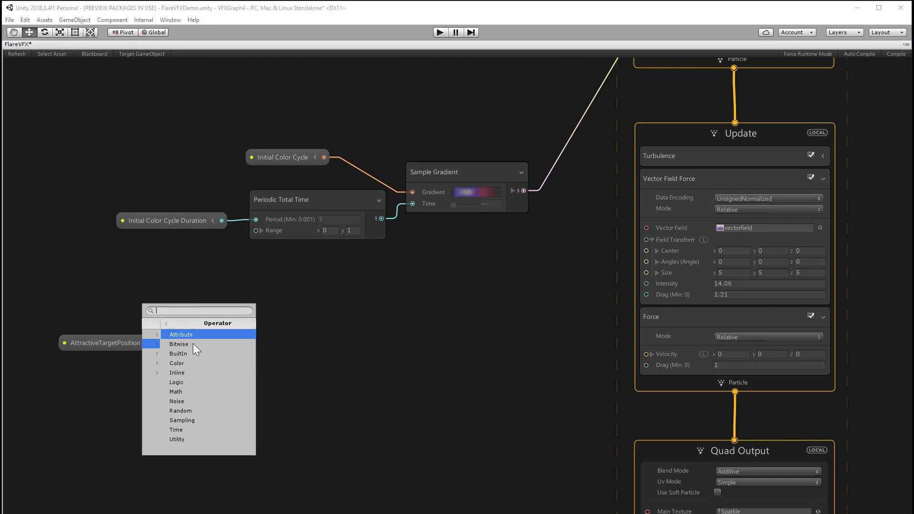
{"action": "left_click", "coordinate": [187, 393]}
{"action": "left_click", "coordinate": [191, 373]}
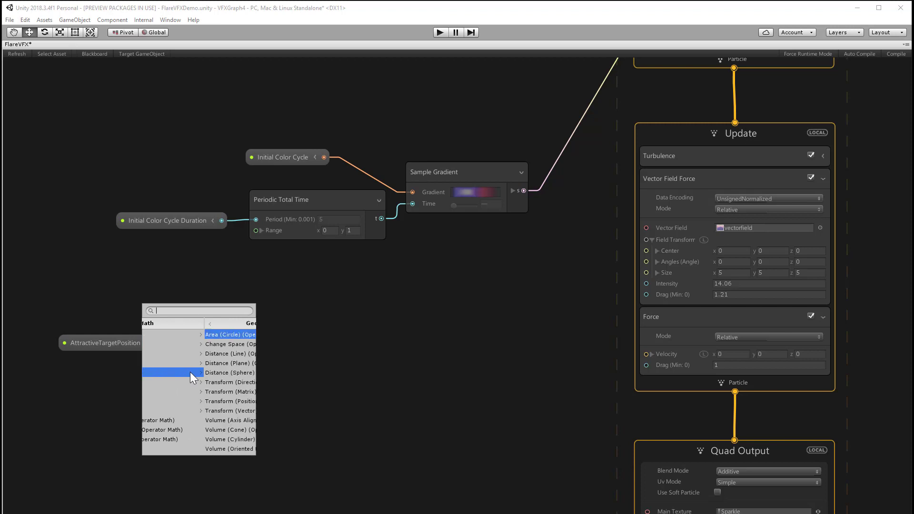
{"action": "left_click", "coordinate": [199, 345]}
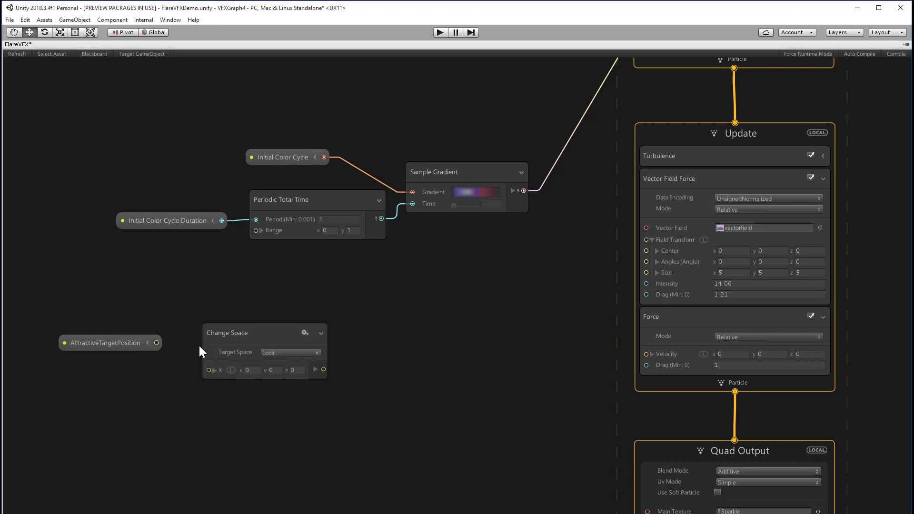
{"action": "left_click_drag", "start_coordinate": [157, 343], "coordinate": [208, 370]}
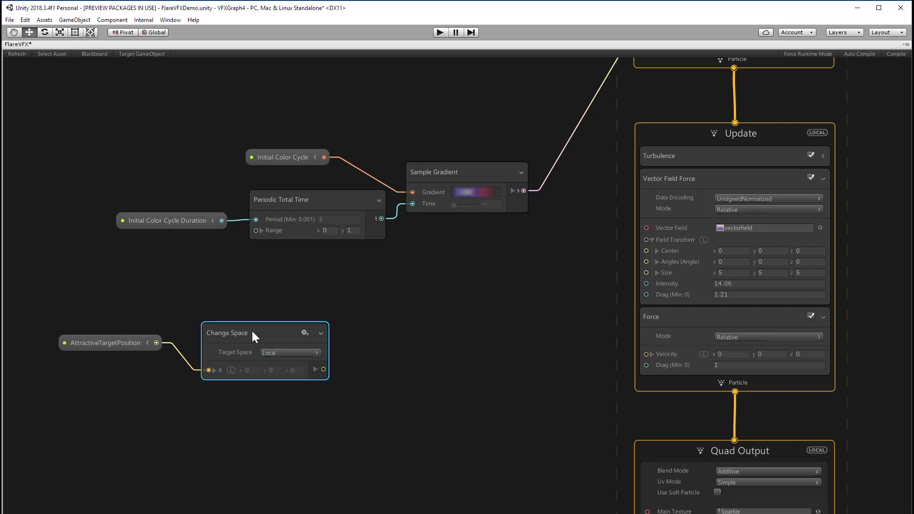
Add a Get Attribute: position operator and place it beneath the Change Space node
{"action": "left_click_drag", "start_coordinate": [252, 329], "coordinate": [258, 319]}
{"action": "left_click", "coordinate": [204, 400]}
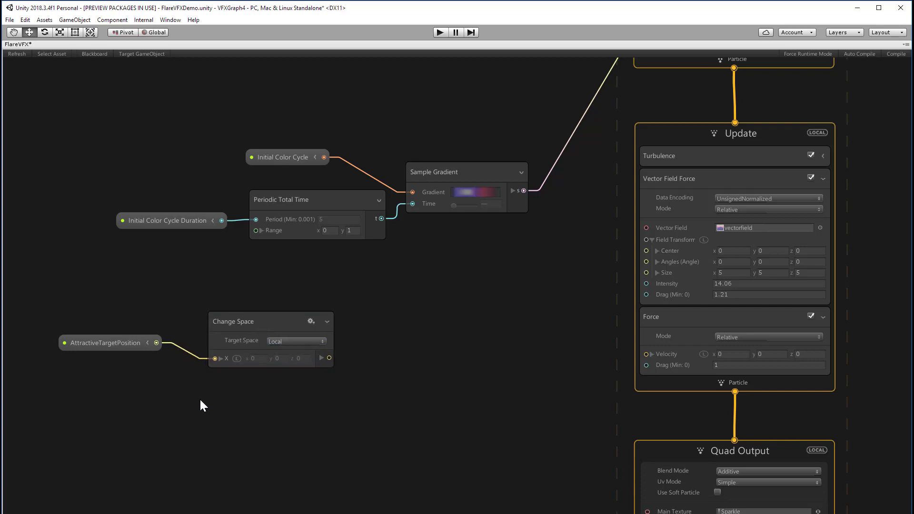
{"action": "key", "text": "space"}
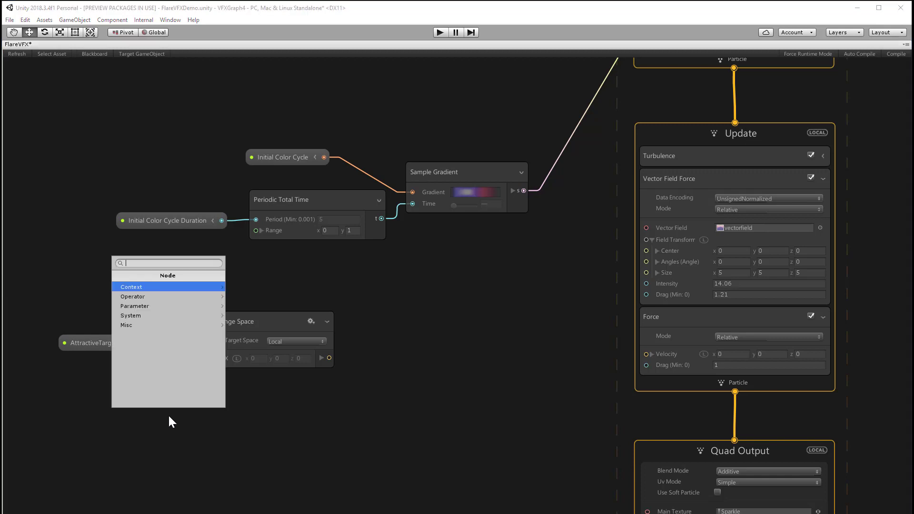
{"action": "left_click", "coordinate": [143, 296]}
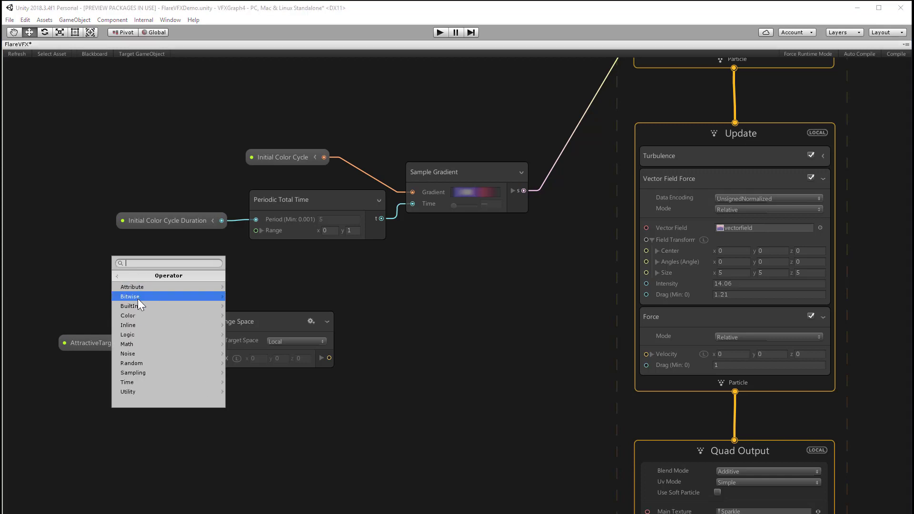
{"action": "left_click", "coordinate": [137, 287]}
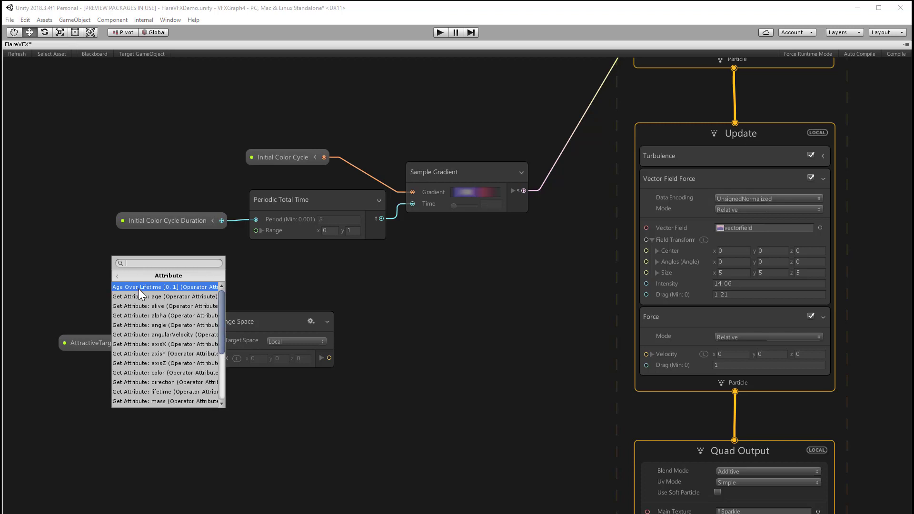
{"action": "type", "text": "Get Pos"}
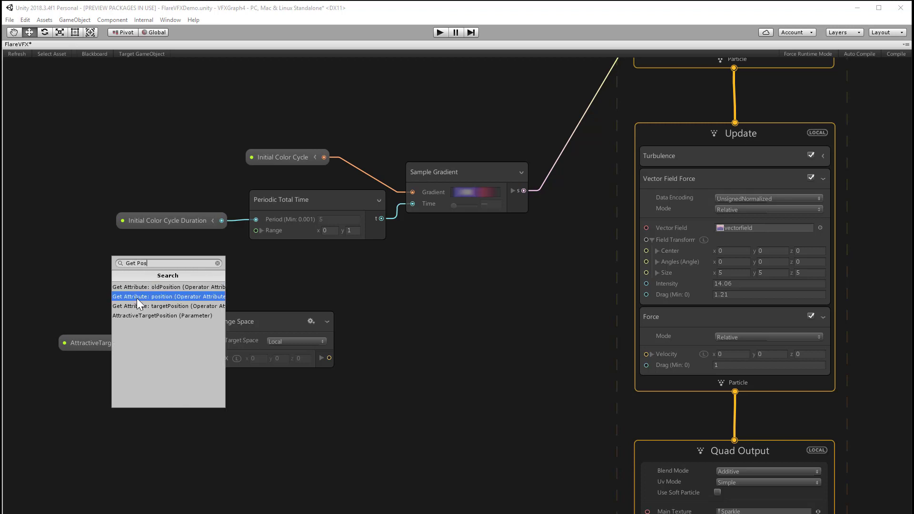
{"action": "left_click", "coordinate": [136, 297]}
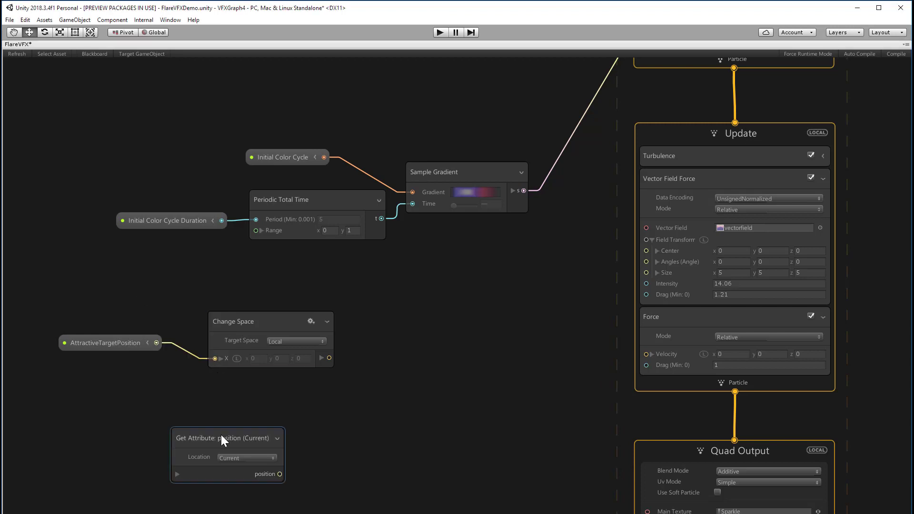
{"action": "left_click_drag", "start_coordinate": [220, 437], "coordinate": [263, 404]}
Add a Subtract operator and place it after the Change Space and Get Attribute: position nodes
{"action": "left_click", "coordinate": [390, 365]}
{"action": "key", "text": "space"}
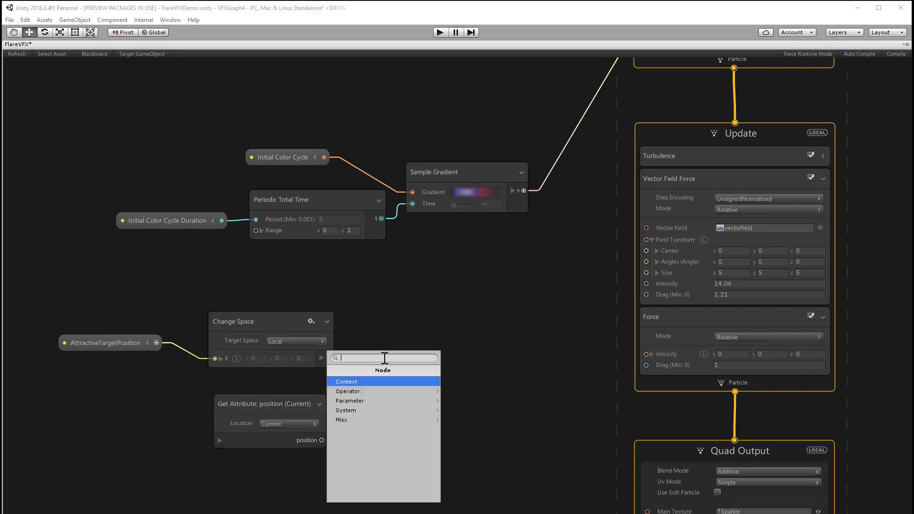
{"action": "left_click", "coordinate": [372, 392]}
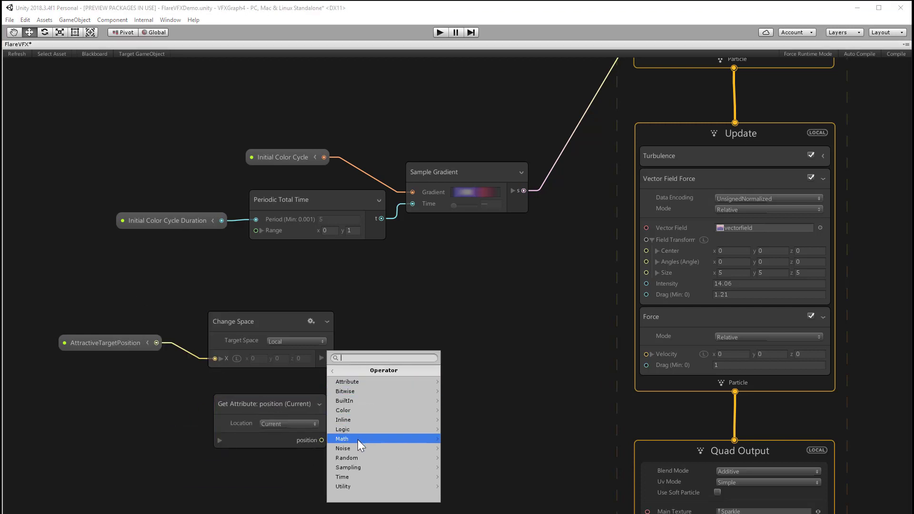
{"action": "left_click", "coordinate": [358, 439]}
{"action": "left_click", "coordinate": [374, 382]}
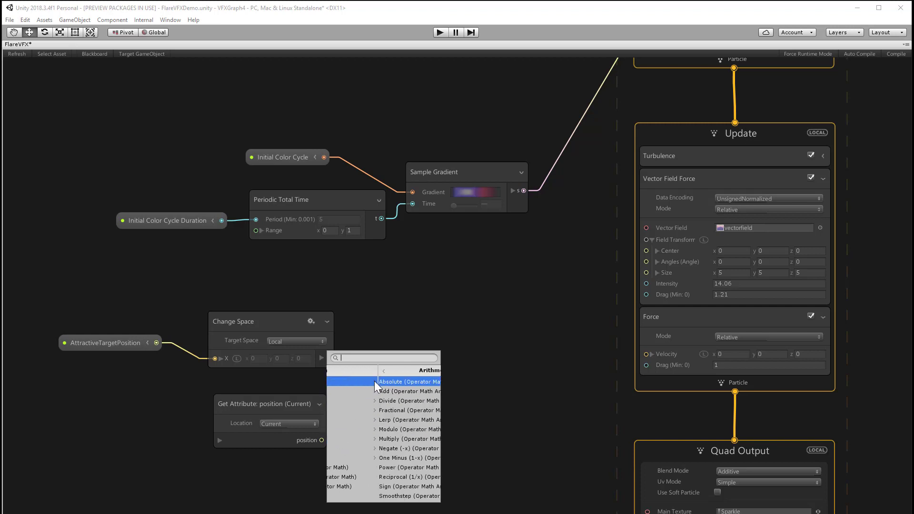
{"action": "scroll", "coordinate": [358, 476], "scroll_direction": "down", "scroll_amount": 3}
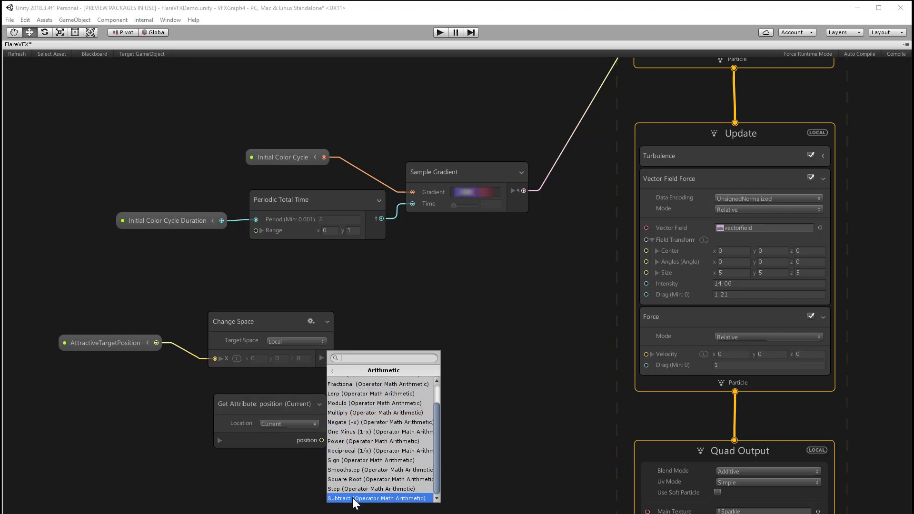
{"action": "left_click", "coordinate": [355, 498]}
{"action": "left_click_drag", "start_coordinate": [408, 376], "coordinate": [390, 349]}
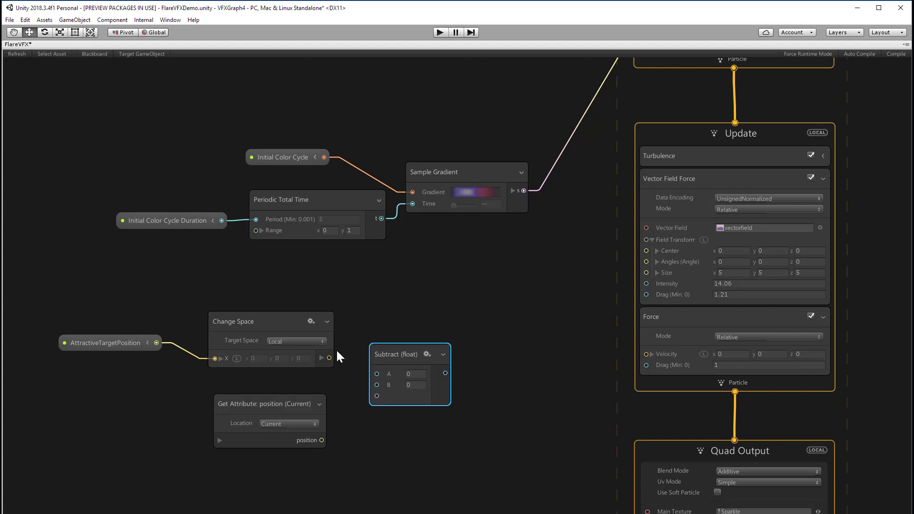
Connect Change Space to Subtract's A input and position to its B input, and shift the attraction nodes away from the Update context
{"action": "left_click_drag", "start_coordinate": [330, 358], "coordinate": [377, 375]}
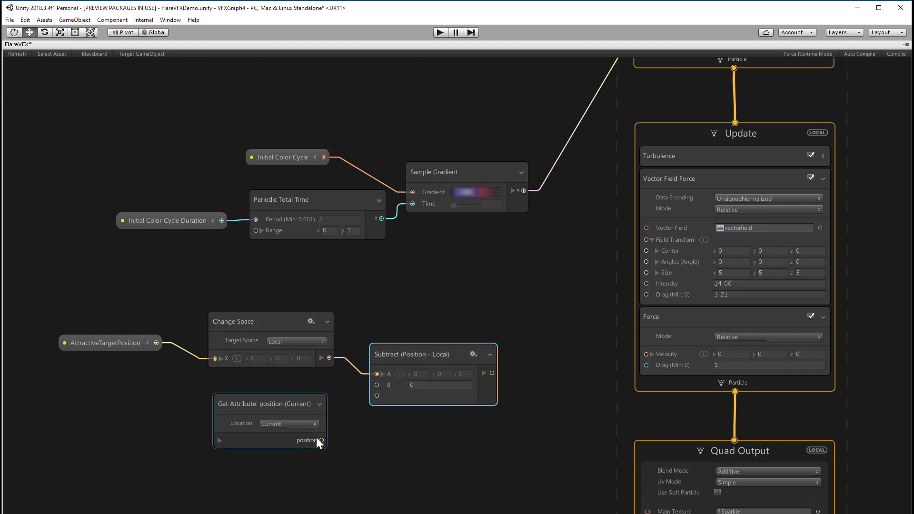
{"action": "left_click_drag", "start_coordinate": [323, 440], "coordinate": [377, 385]}
{"action": "left_click_drag", "start_coordinate": [101, 302], "coordinate": [447, 457]}
{"action": "left_click_drag", "start_coordinate": [403, 360], "coordinate": [338, 358]}
Add a Normalize operator after Subtract, feed Subtract's output into its X input, and tidy the spacing of both nodes
{"action": "left_click", "coordinate": [439, 327]}
{"action": "key", "text": "space"}
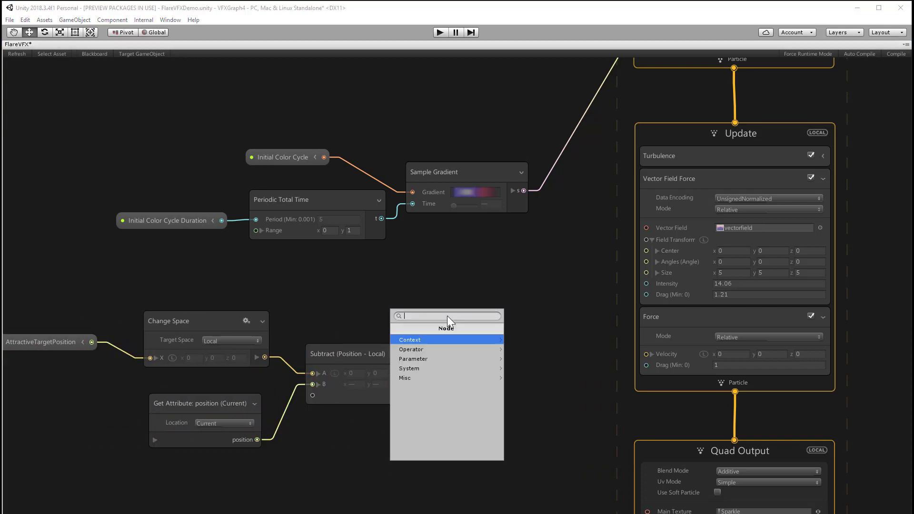
{"action": "type", "text": "no"}
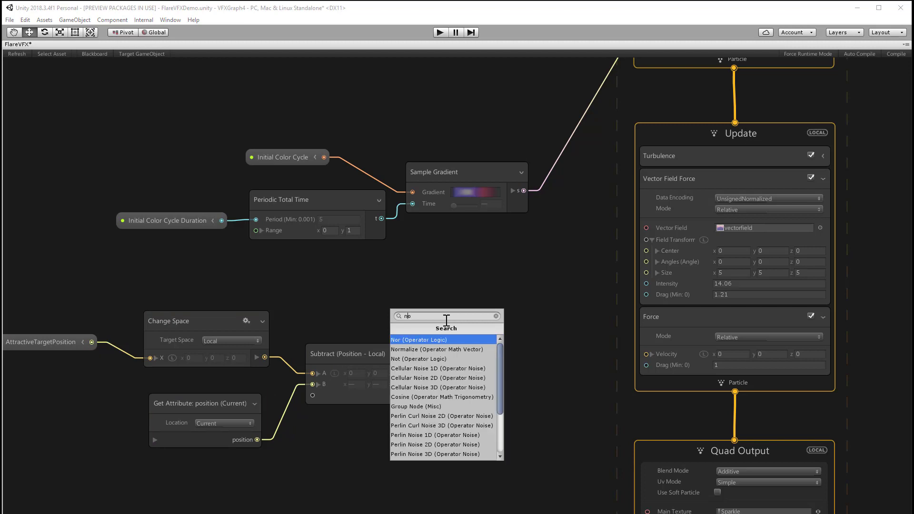
{"action": "left_click", "coordinate": [431, 349]}
{"action": "left_click_drag", "start_coordinate": [427, 372], "coordinate": [470, 360]}
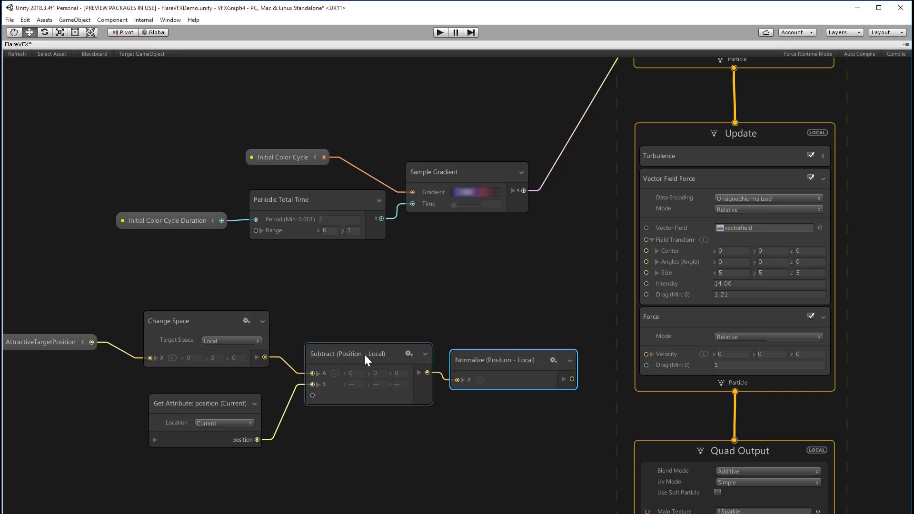
{"action": "left_click_drag", "start_coordinate": [364, 355], "coordinate": [349, 353]}
{"action": "left_click_drag", "start_coordinate": [488, 354], "coordinate": [475, 355]}
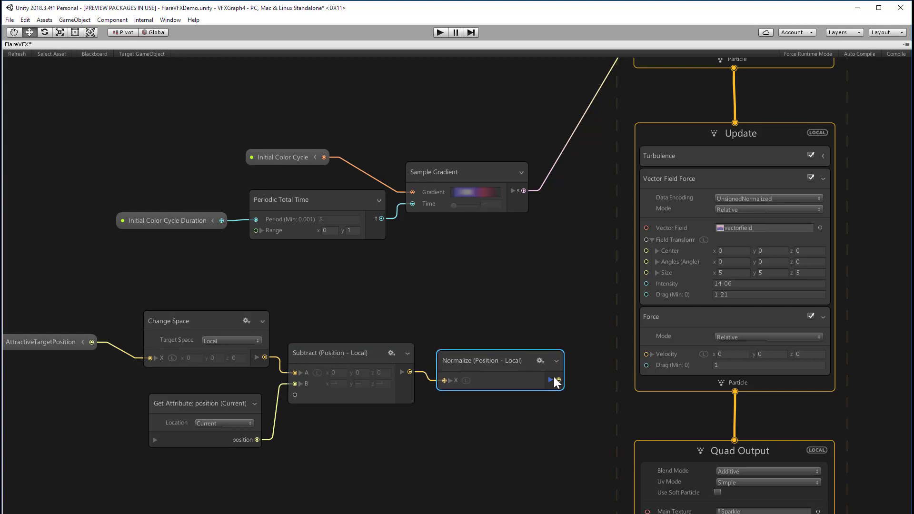
{"action": "left_click_drag", "start_coordinate": [557, 380], "coordinate": [479, 376]}
Add a float parameter named AttractiveStrength to the FlareVFX Blackboard
{"action": "left_click", "coordinate": [95, 53]}
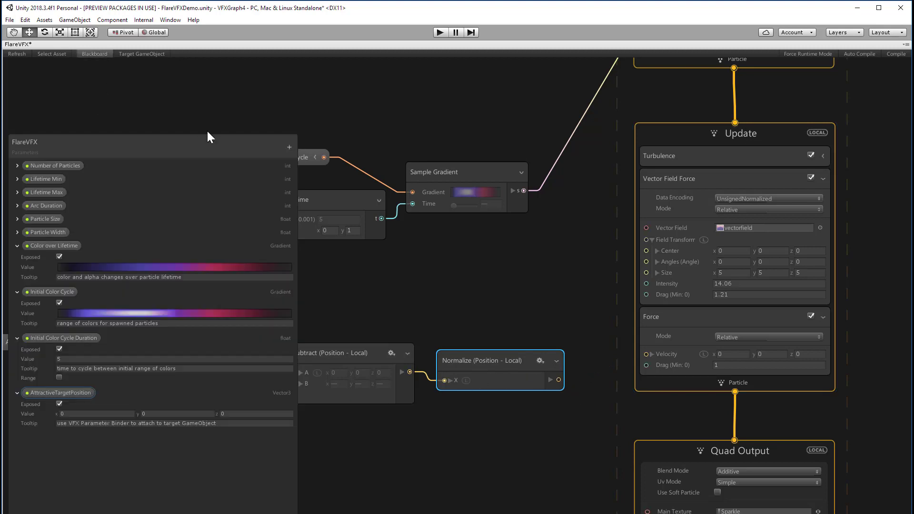
{"action": "left_click", "coordinate": [290, 147]}
{"action": "left_click", "coordinate": [312, 218]}
{"action": "double_click", "coordinate": [35, 438]}
{"action": "type", "text": "A"}
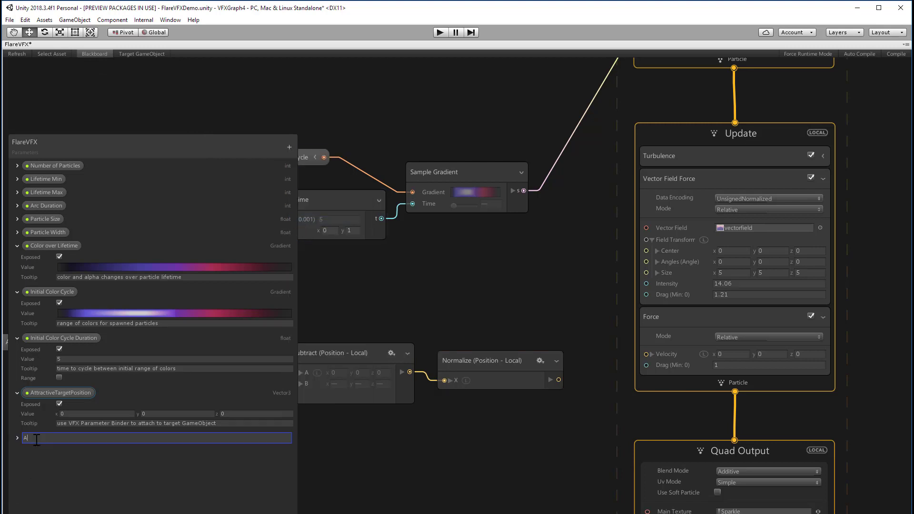
{"action": "type", "text": "ttractiveStrength"}
{"action": "key", "text": "Return"}
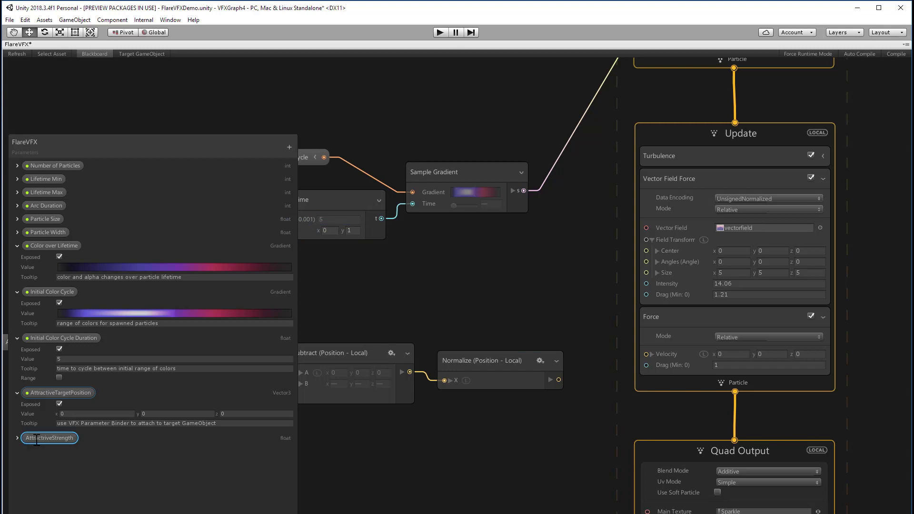
Expose the AttractiveStrength parameter, set its value to 10, and give it the tooltip "attractive force multiplier"
{"action": "left_click", "coordinate": [17, 438]}
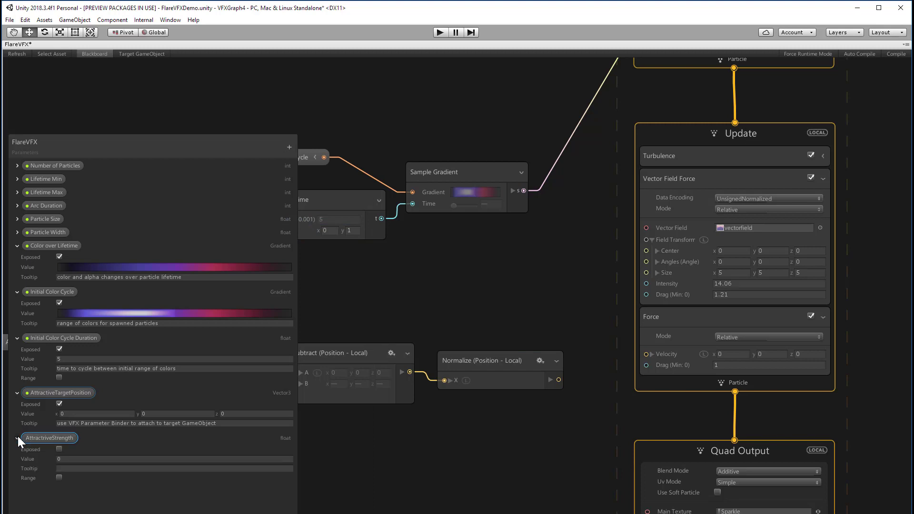
{"action": "left_click", "coordinate": [68, 458]}
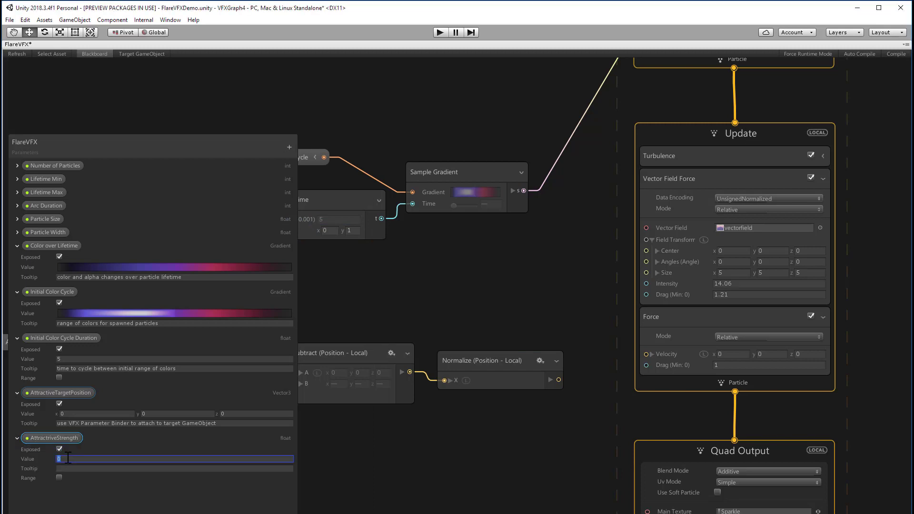
{"action": "type", "text": "10"}
{"action": "left_click", "coordinate": [70, 469]}
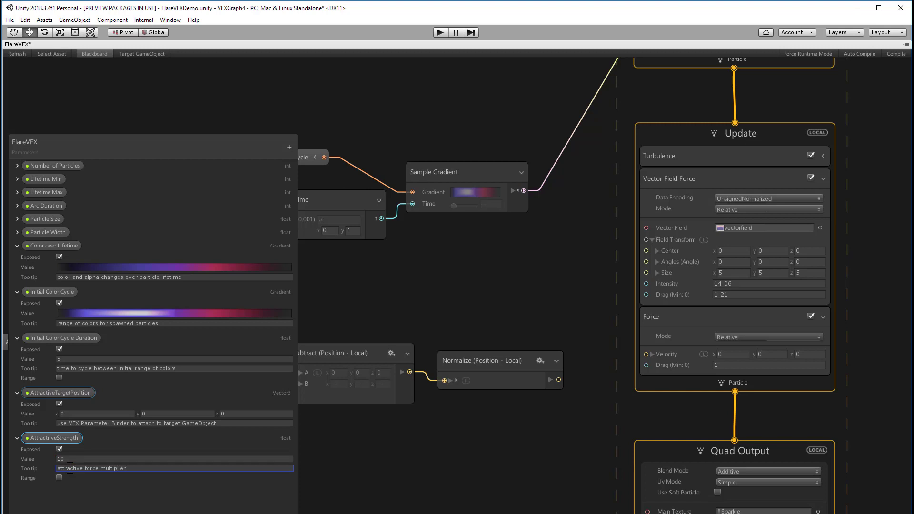
{"action": "type", "text": "attractive force multiplier"}
Place an AttractiveStrength node in the graph above Normalize and add a Multiply operator beside it
{"action": "left_click_drag", "start_coordinate": [59, 439], "coordinate": [455, 412]}
{"action": "left_click_drag", "start_coordinate": [481, 336], "coordinate": [442, 280]}
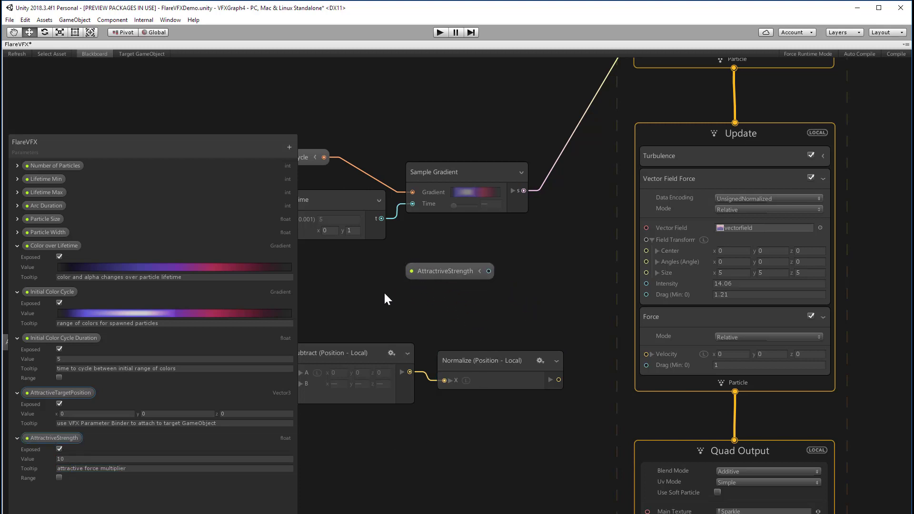
{"action": "key", "text": "space"}
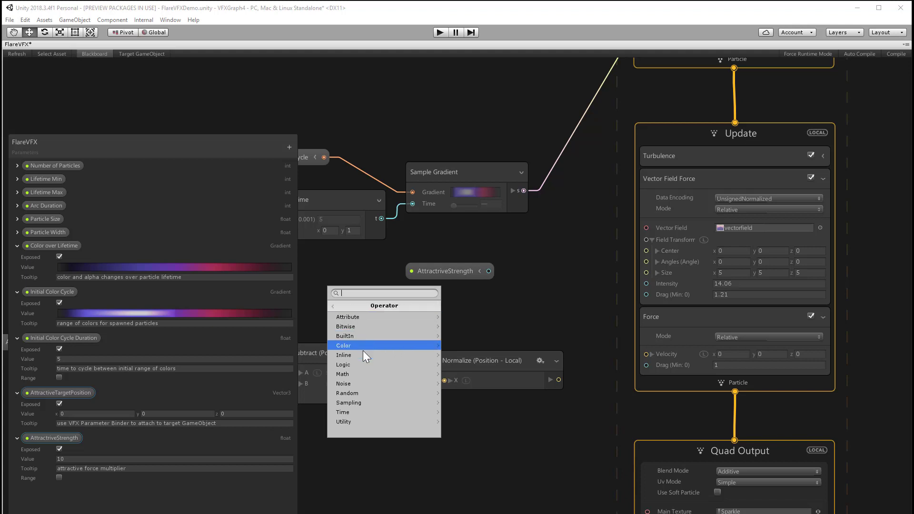
{"action": "left_click", "coordinate": [361, 373]}
{"action": "left_click", "coordinate": [373, 317]}
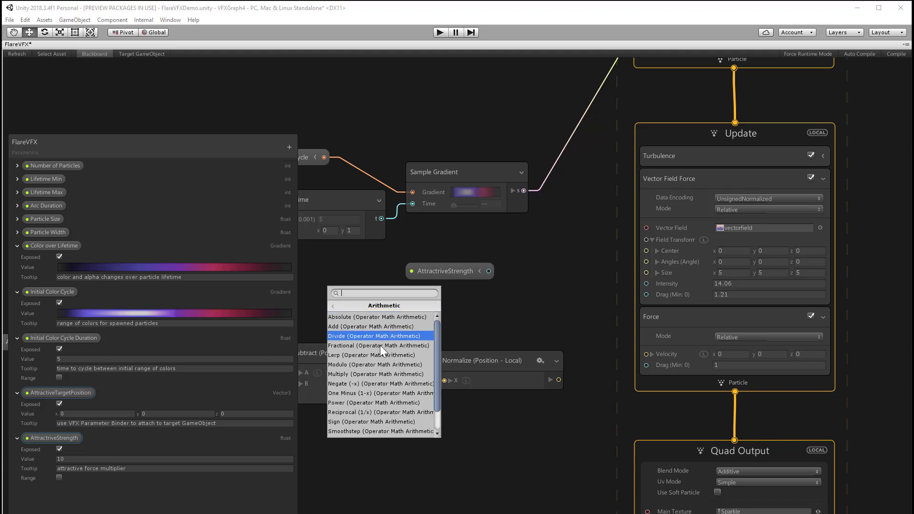
{"action": "left_click", "coordinate": [381, 375]}
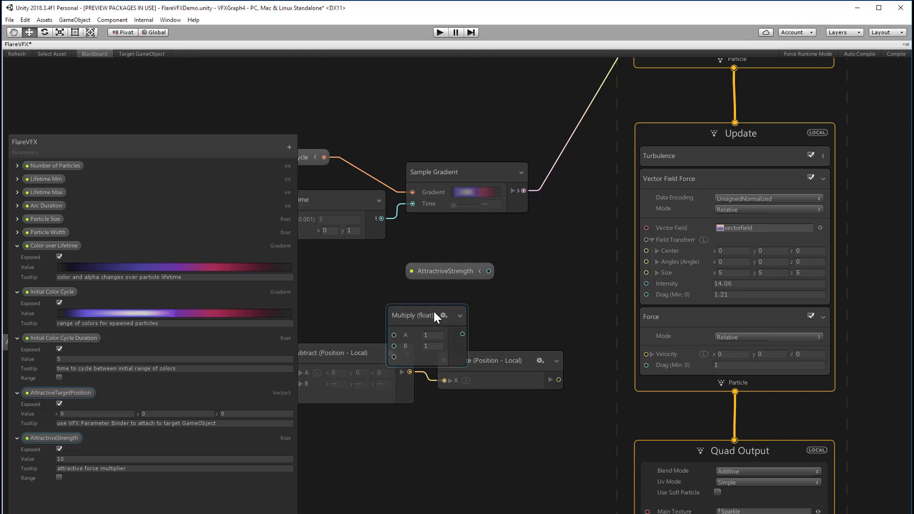
{"action": "left_click_drag", "start_coordinate": [435, 314], "coordinate": [547, 292]}
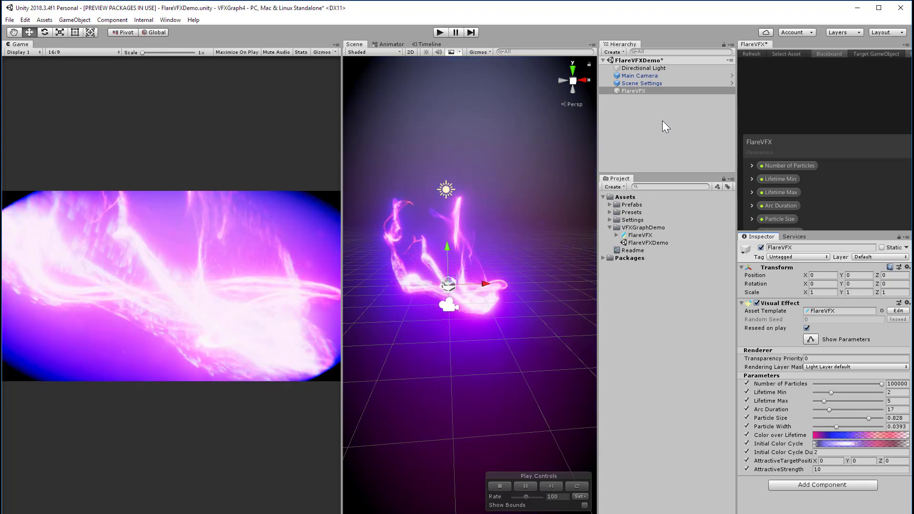
Set the Main Camera's Z position to -3.5
{"action": "left_click", "coordinate": [656, 76]}
{"action": "left_click_drag", "start_coordinate": [873, 285], "coordinate": [860, 284]}
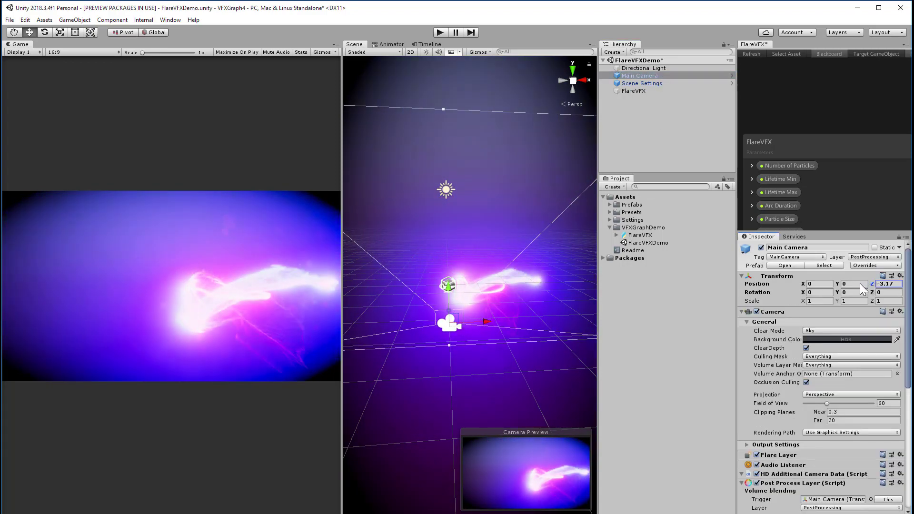
{"action": "left_click", "coordinate": [898, 285]}
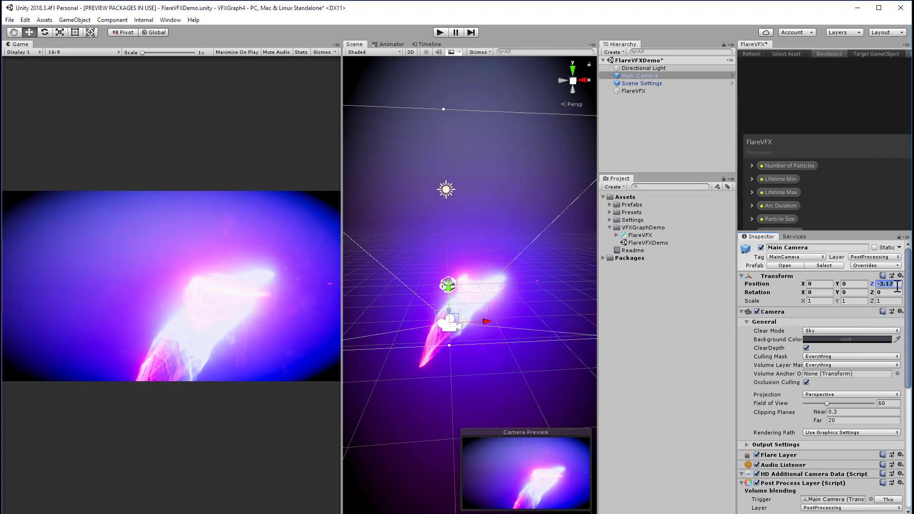
{"action": "type", "text": "-3.5"}
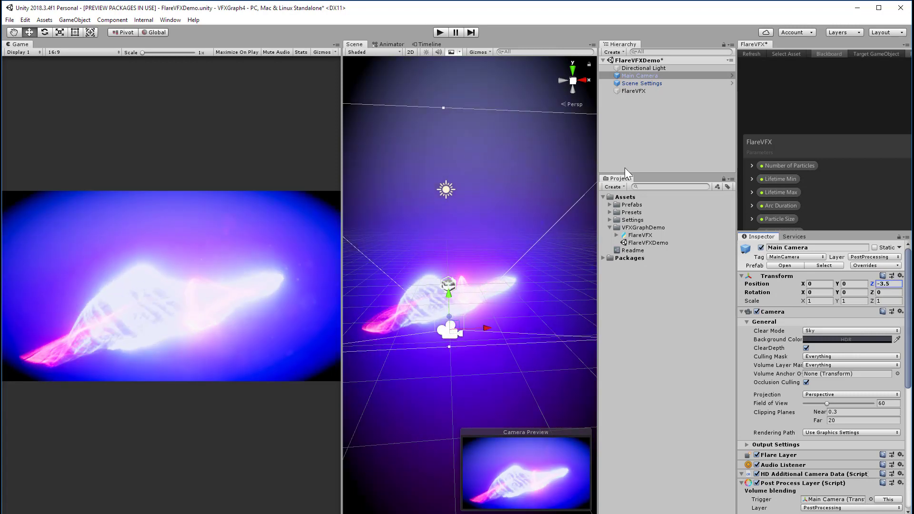
Create an empty GameObject at the scene's root level and reset its position to the origin
{"action": "left_click", "coordinate": [654, 90]}
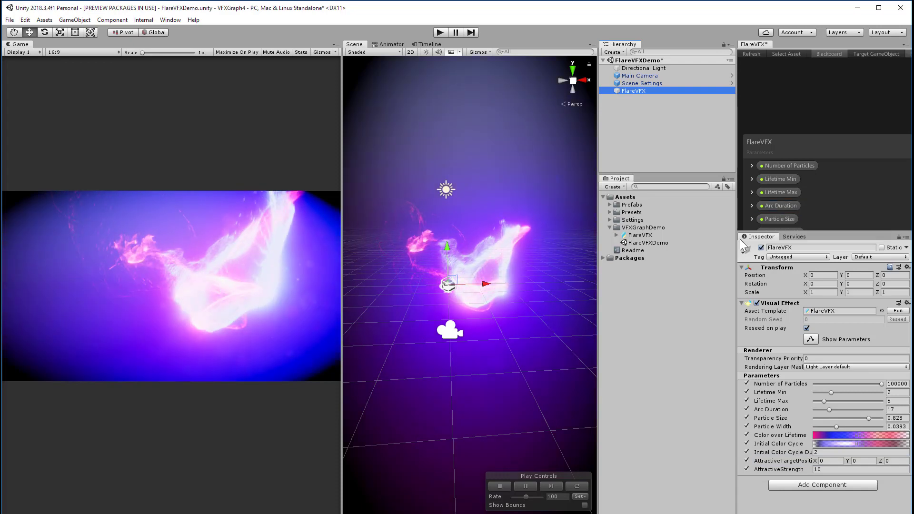
{"action": "left_click", "coordinate": [639, 115]}
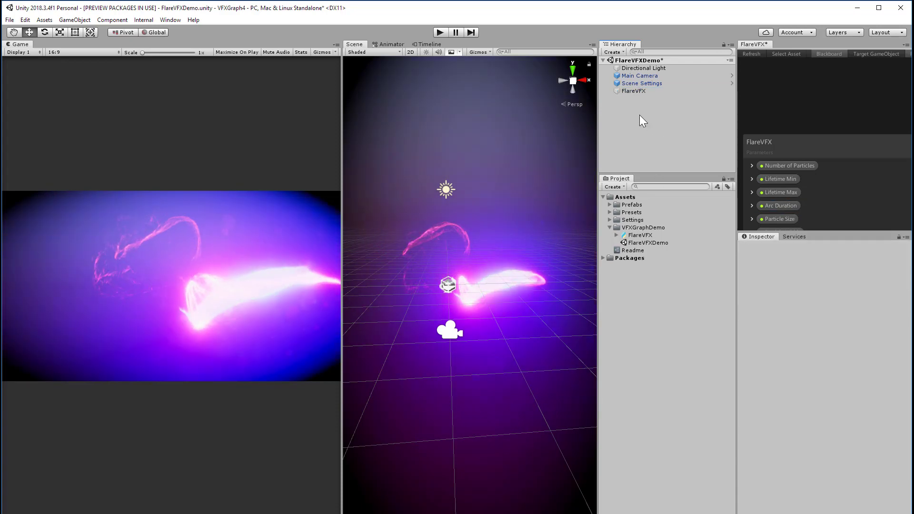
{"action": "right_click", "coordinate": [639, 115]}
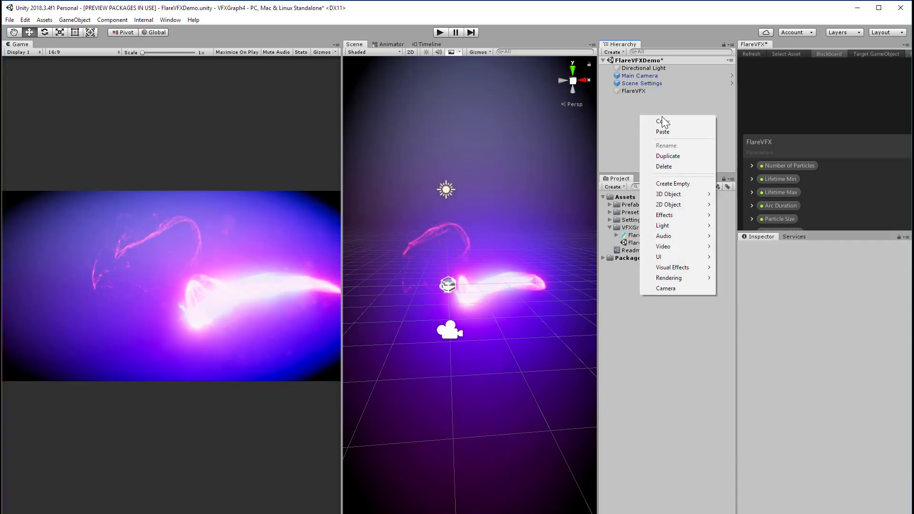
{"action": "left_click", "coordinate": [673, 182]}
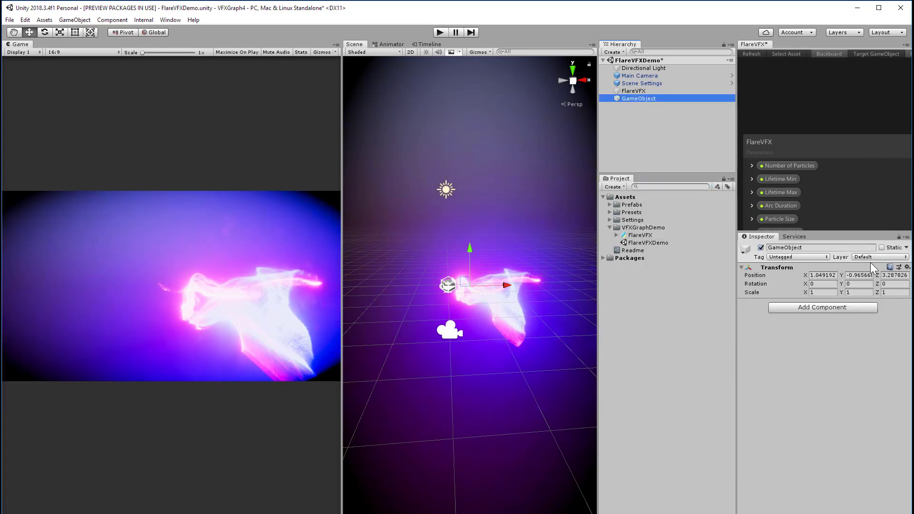
{"action": "left_click", "coordinate": [907, 267]}
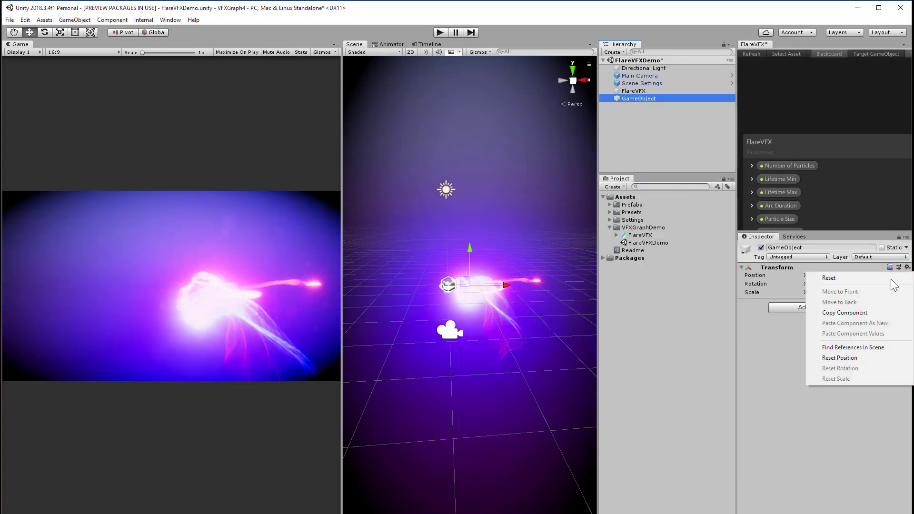
{"action": "left_click", "coordinate": [870, 364]}
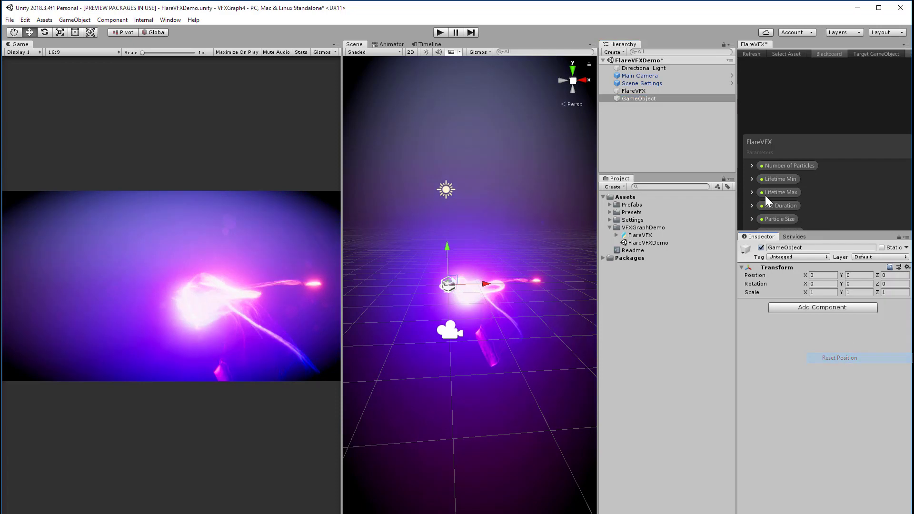
Rename the new empty GameObject as VFXAttractiveTarget
{"action": "left_click", "coordinate": [642, 99]}
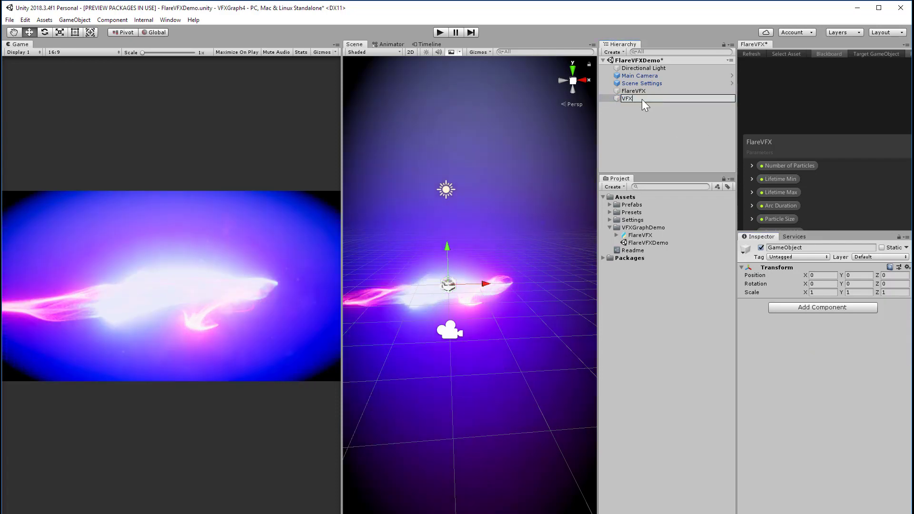
{"action": "type", "text": "VFXAttra"}
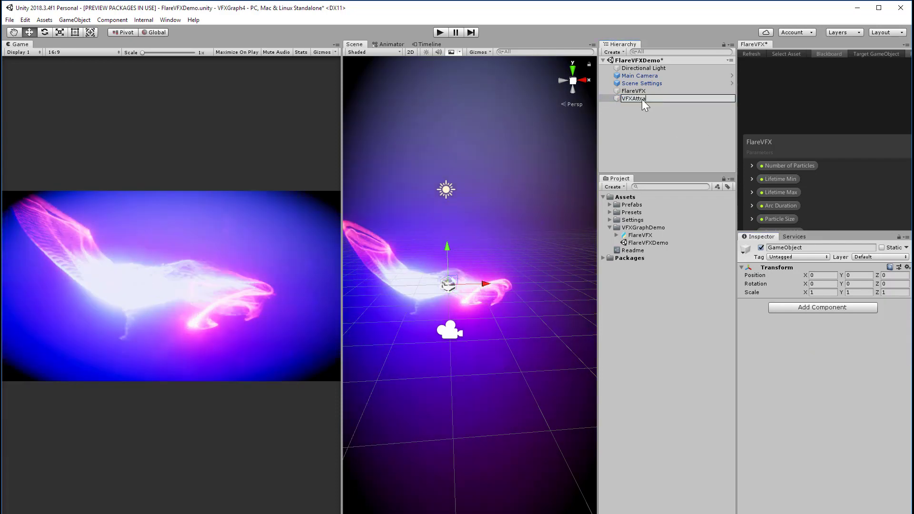
{"action": "type", "text": "ctiveTarget"}
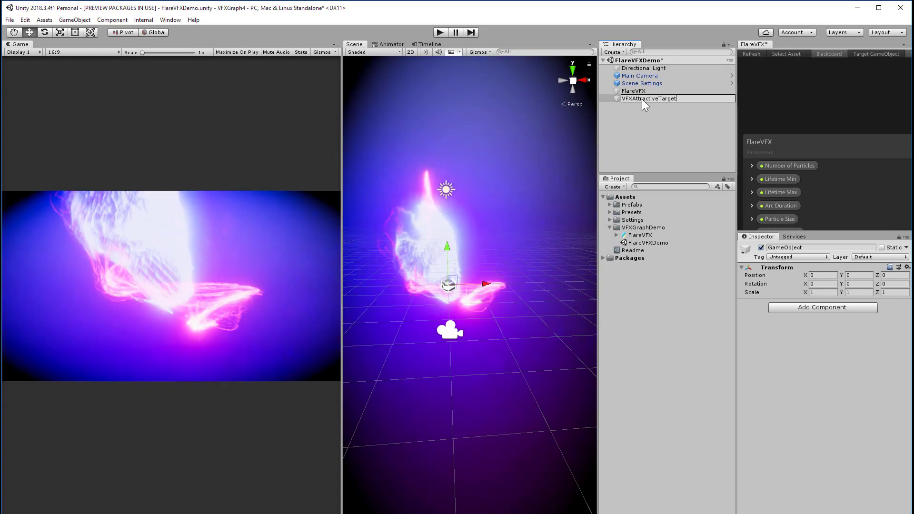
{"action": "key", "text": "Return"}
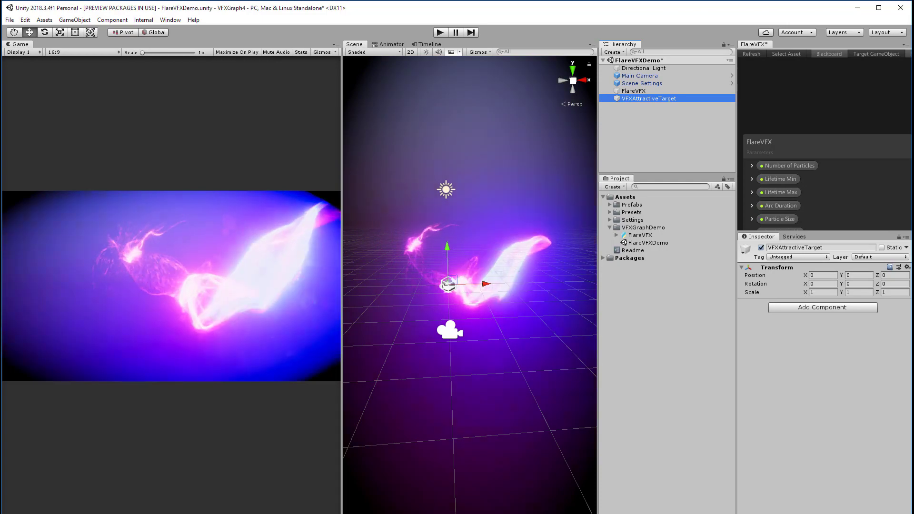
Add a VFX Parameter Binder component to the FlareVFX object
{"action": "left_click", "coordinate": [634, 91]}
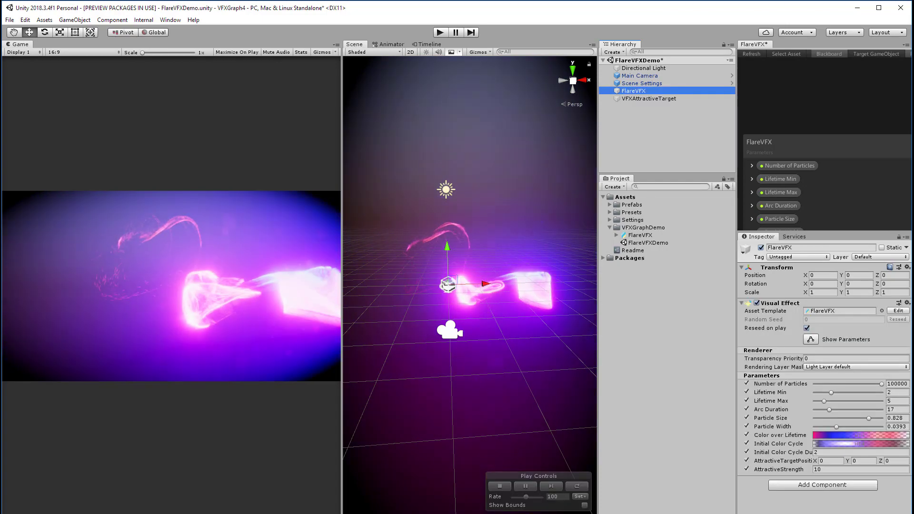
{"action": "left_click", "coordinate": [856, 485]}
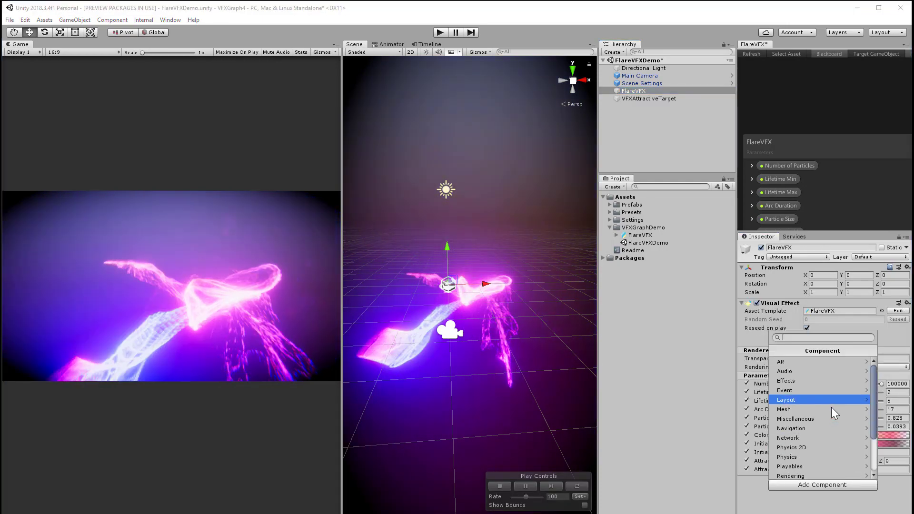
{"action": "scroll", "coordinate": [824, 368], "scroll_direction": "down", "scroll_amount": 3}
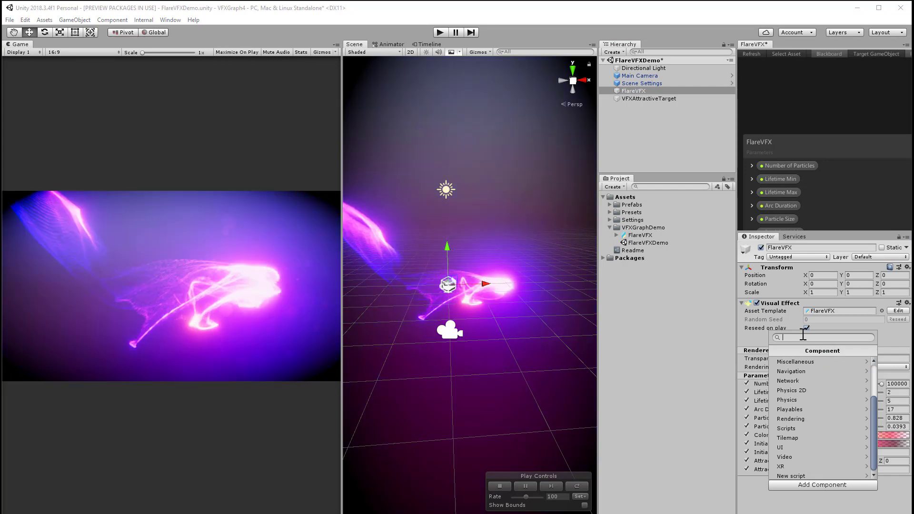
{"action": "type", "text": "VFX"}
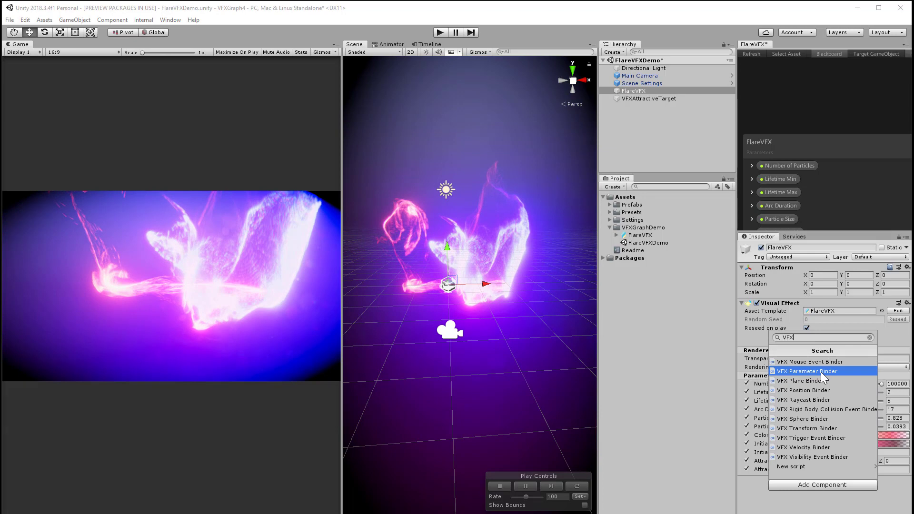
{"action": "left_click", "coordinate": [821, 373]}
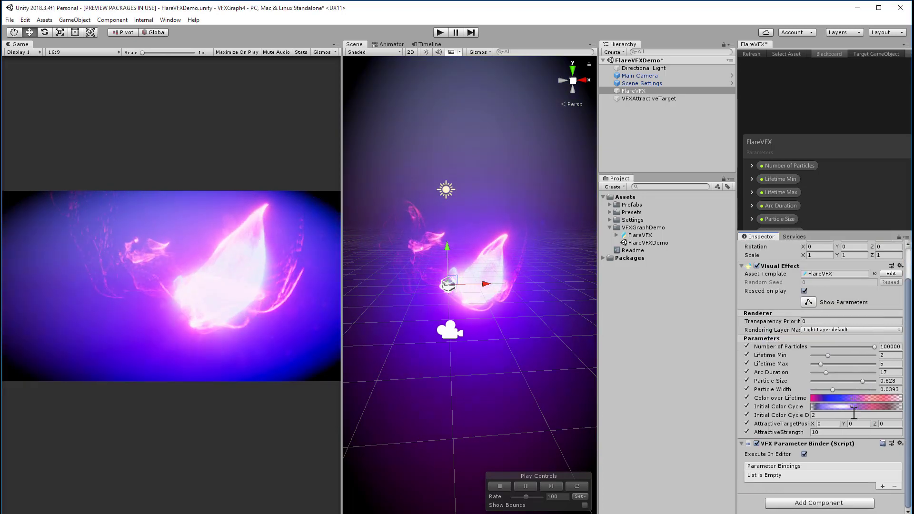
Add a Transform Position binding to the VFX Parameter Binder and bind it to the AttractiveTargetPosition parameter
{"action": "left_click", "coordinate": [883, 486]}
{"action": "mouse_move", "coordinate": [880, 504]}
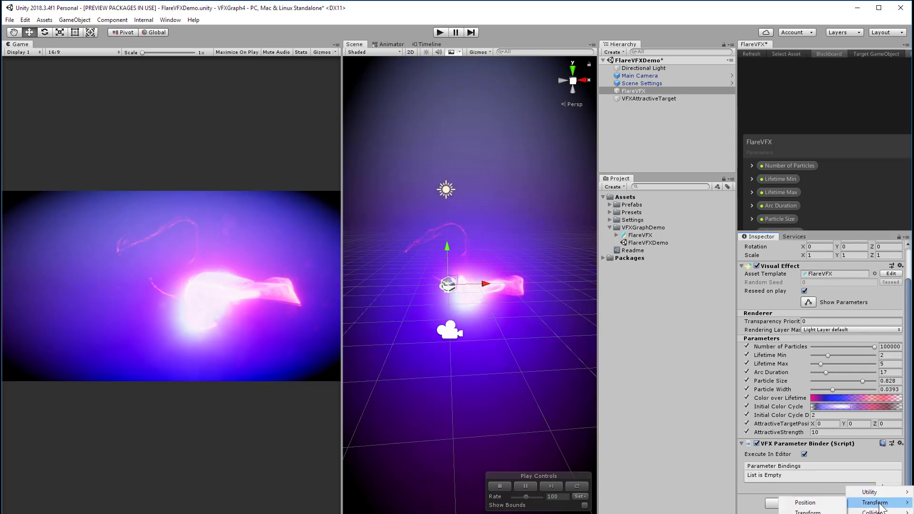
{"action": "left_click", "coordinate": [841, 503]}
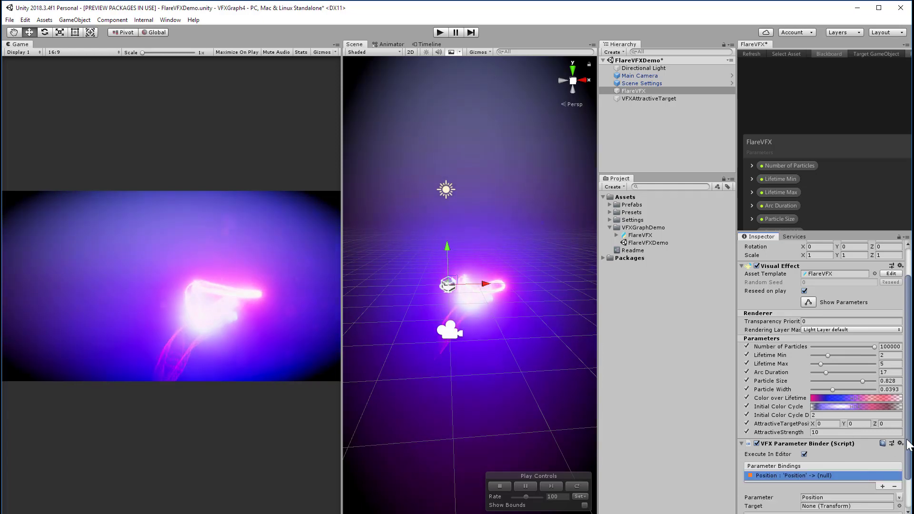
{"action": "scroll", "coordinate": [860, 466], "scroll_direction": "down", "scroll_amount": 2}
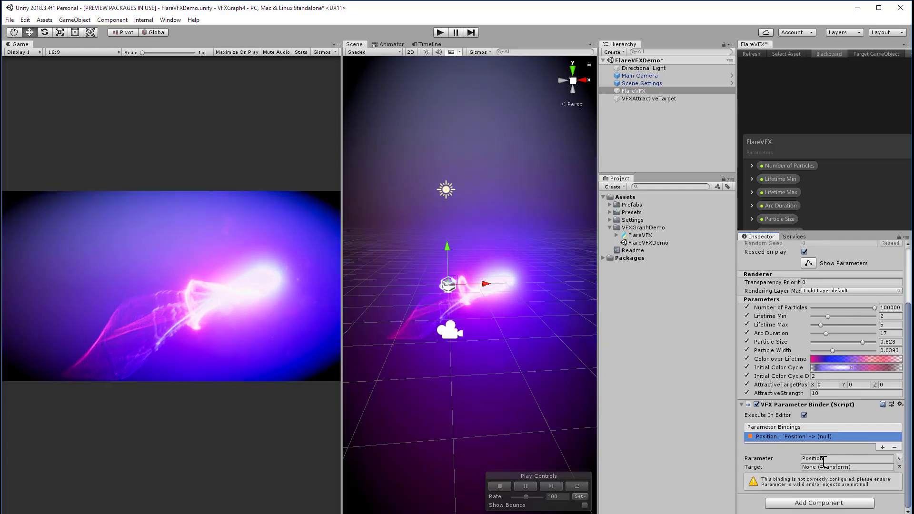
{"action": "left_click", "coordinate": [899, 459]}
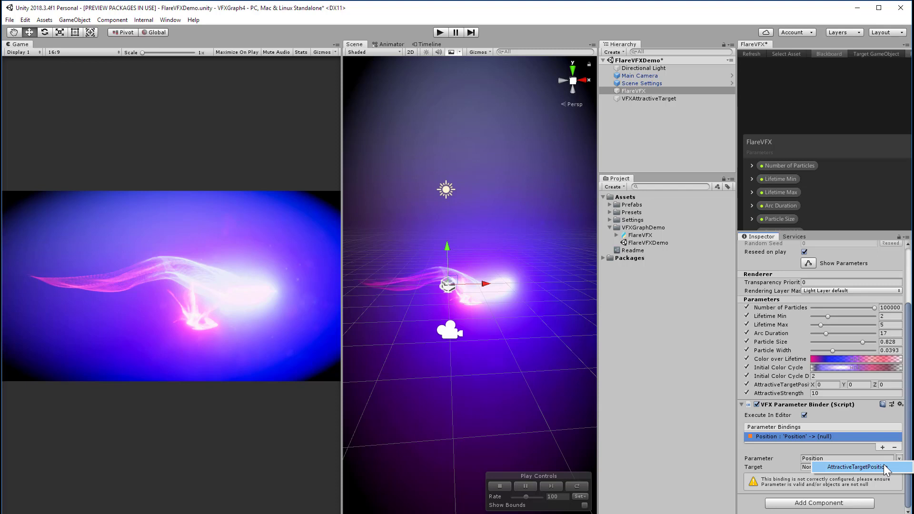
{"action": "left_click", "coordinate": [882, 467]}
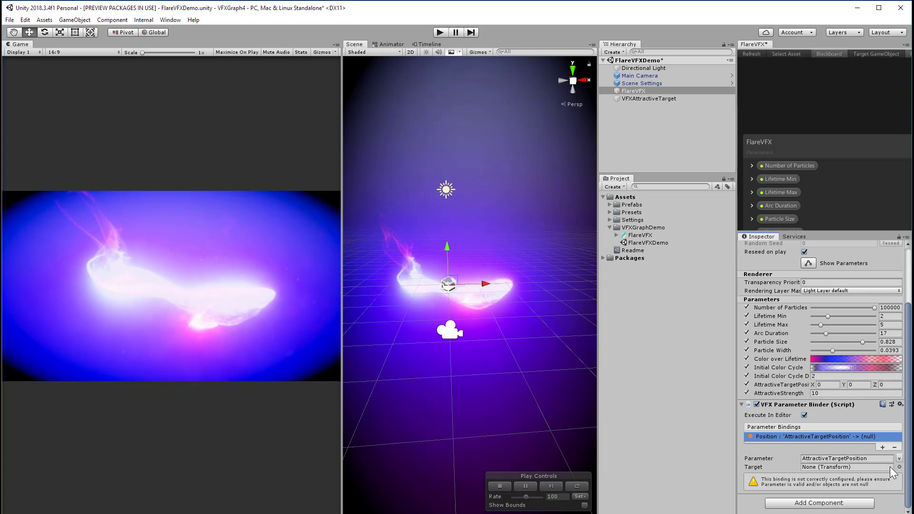
Assign VFXAttractiveTarget as the target transform of the AttractiveTargetPosition binding
{"action": "left_click", "coordinate": [900, 468]}
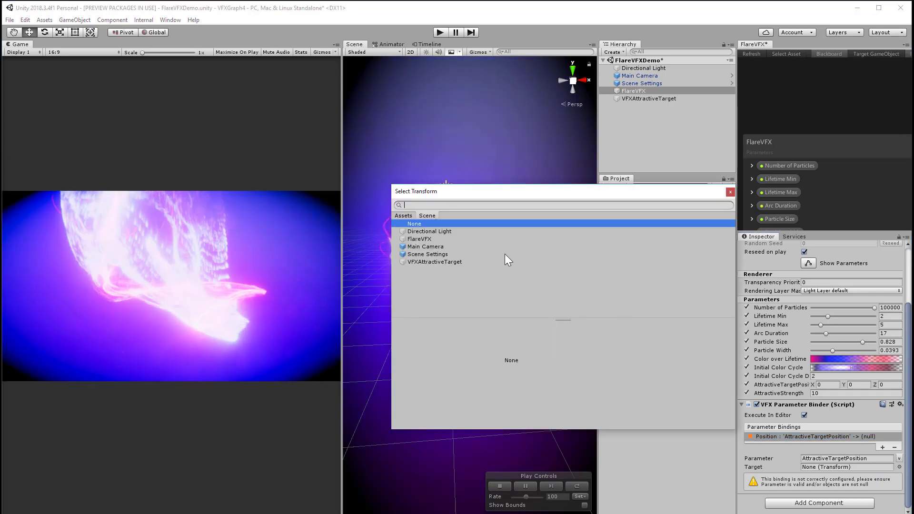
{"action": "left_click", "coordinate": [441, 262]}
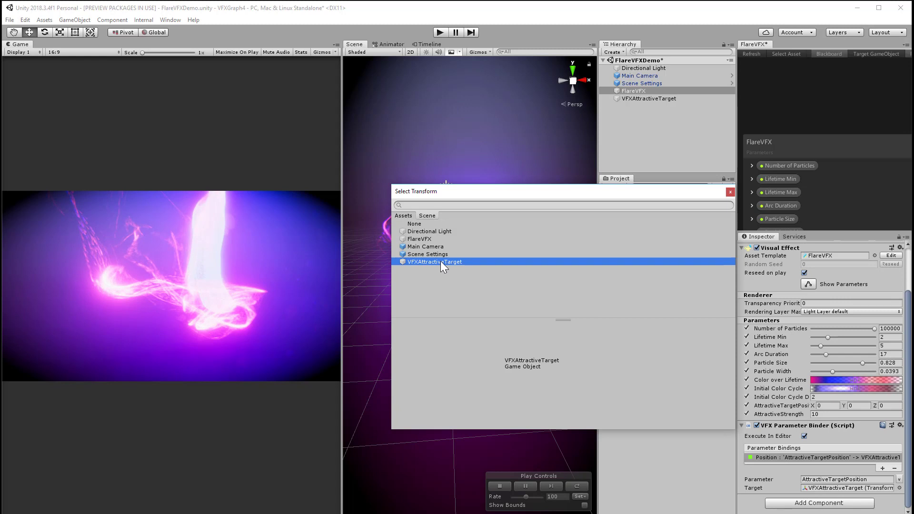
{"action": "double_click", "coordinate": [441, 262]}
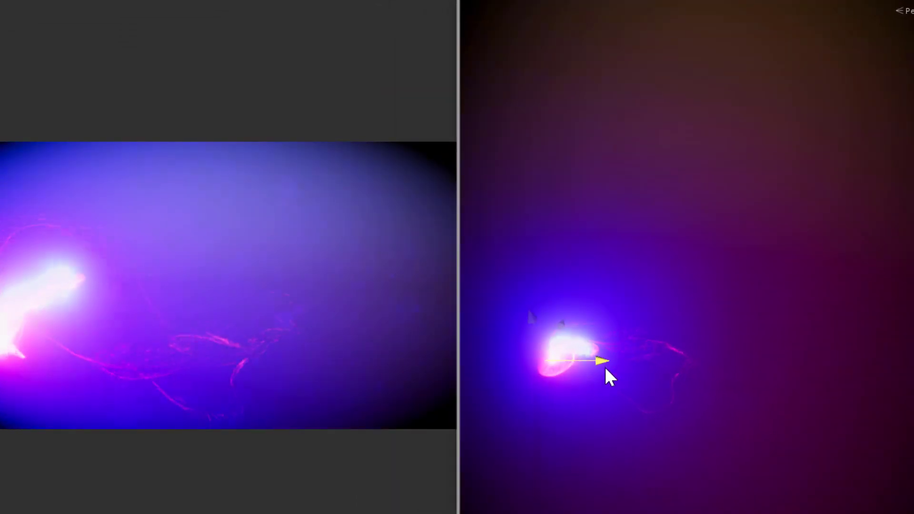
Move VFXAttractiveTarget around the scene to test the attraction, leaving it at about X -0.56, Y -0.34, Z 0.22
{"action": "left_click_drag", "start_coordinate": [439, 346], "coordinate": [468, 347]}
{"action": "left_click_drag", "start_coordinate": [646, 370], "coordinate": [841, 373]}
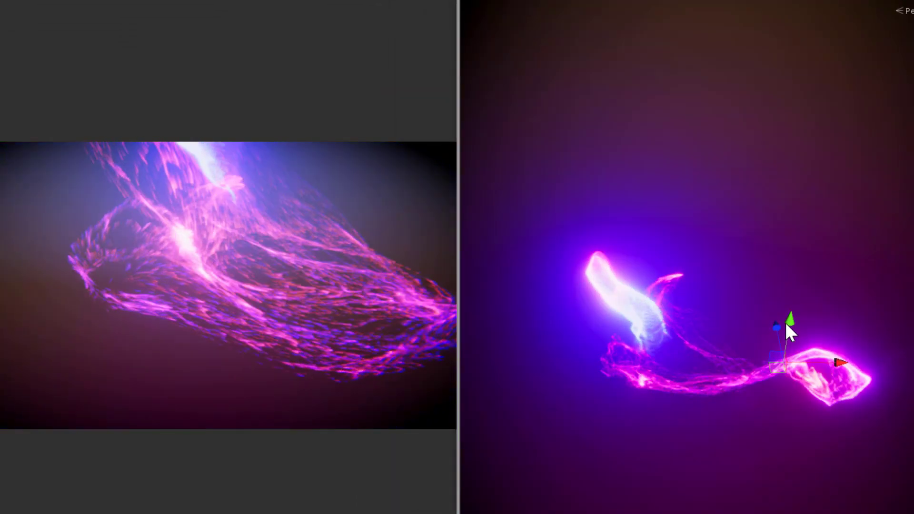
{"action": "left_click_drag", "start_coordinate": [787, 320], "coordinate": [806, 284]}
{"action": "left_click_drag", "start_coordinate": [805, 298], "coordinate": [809, 309]}
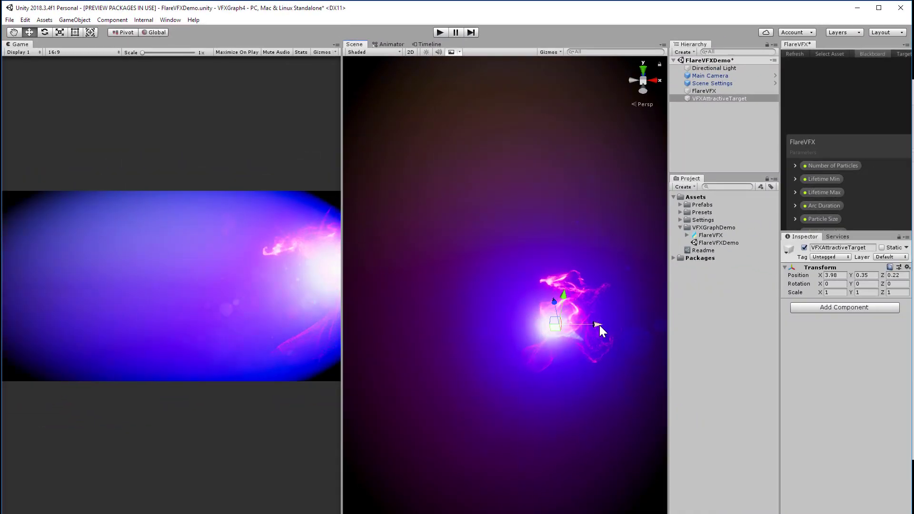
{"action": "left_click_drag", "start_coordinate": [600, 325], "coordinate": [476, 333]}
Give VFXAttractiveTarget a blue label icon and move it to about X 3.65, Y 2.04
{"action": "left_click", "coordinate": [790, 249]}
{"action": "left_click", "coordinate": [809, 270]}
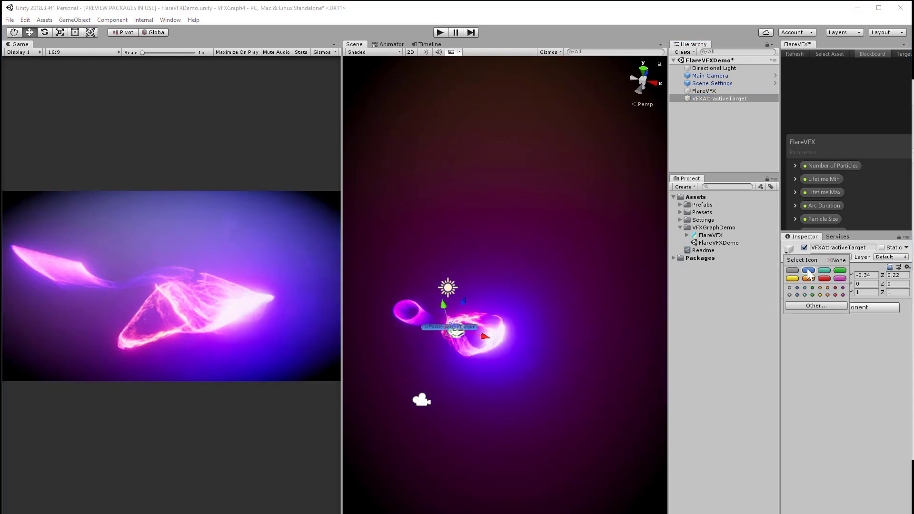
{"action": "left_click", "coordinate": [487, 338]}
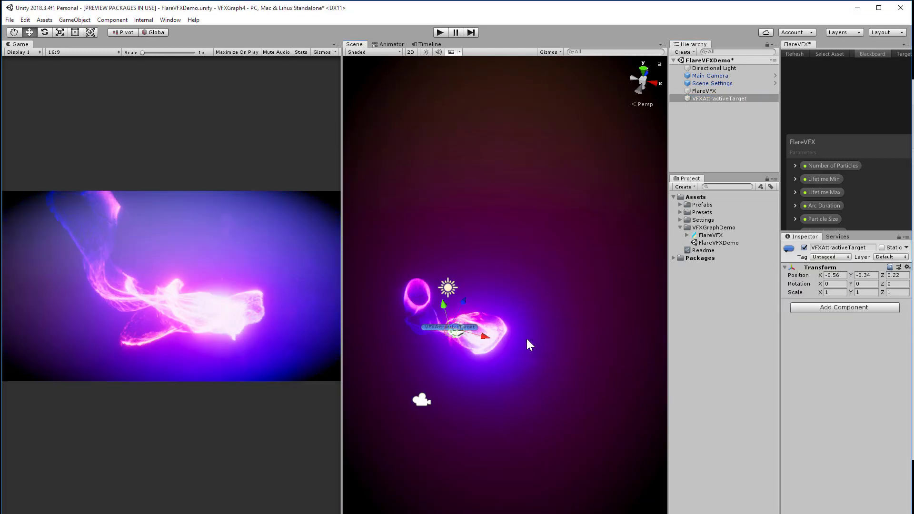
{"action": "left_click_drag", "start_coordinate": [478, 330], "coordinate": [533, 308]}
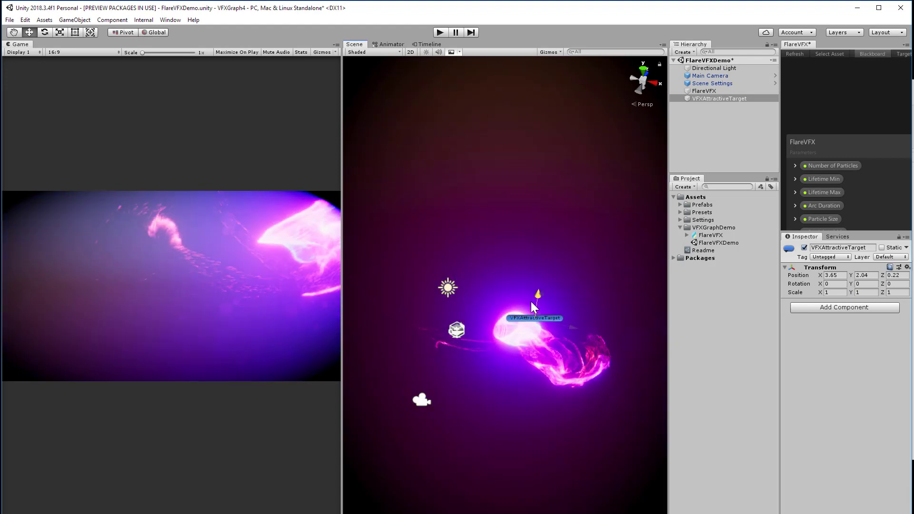
Add a 3D cube as a child of VFXAttractiveTarget
{"action": "right_click", "coordinate": [722, 98]}
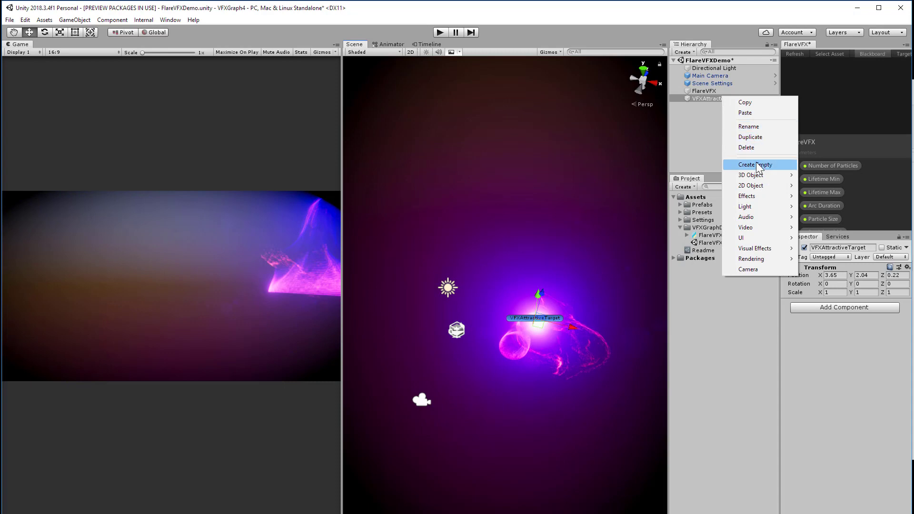
{"action": "mouse_move", "coordinate": [758, 175]}
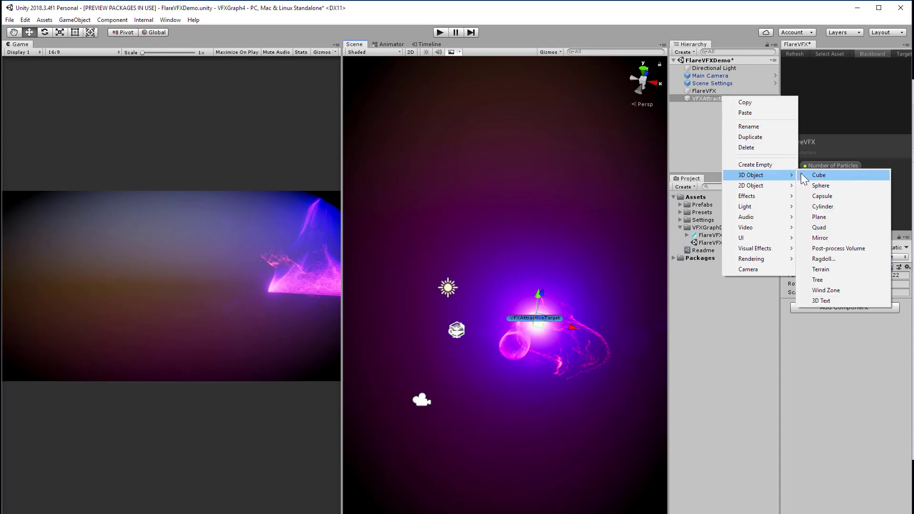
{"action": "left_click", "coordinate": [819, 176]}
Set the child cube's scale to 0.25 on the X, Y and Z axes
{"action": "left_click", "coordinate": [837, 292]}
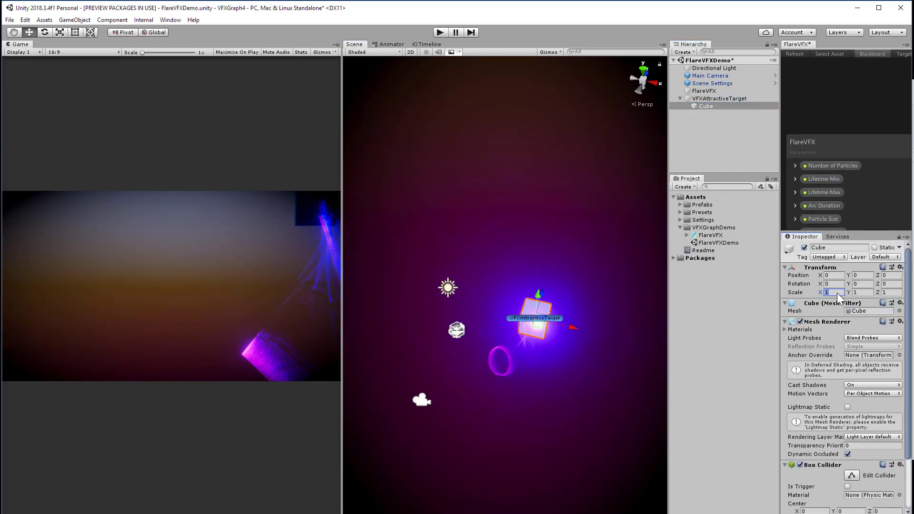
{"action": "type", "text": ".25"}
{"action": "key", "text": "Tab"}
{"action": "type", "text": ".25"}
{"action": "key", "text": "Tab"}
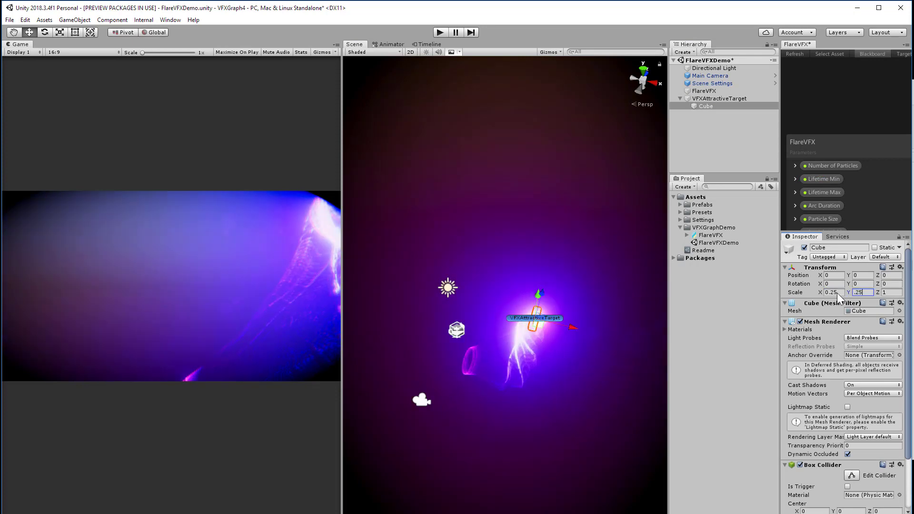
{"action": "type", "text": ".25"}
{"action": "key", "text": "Return"}
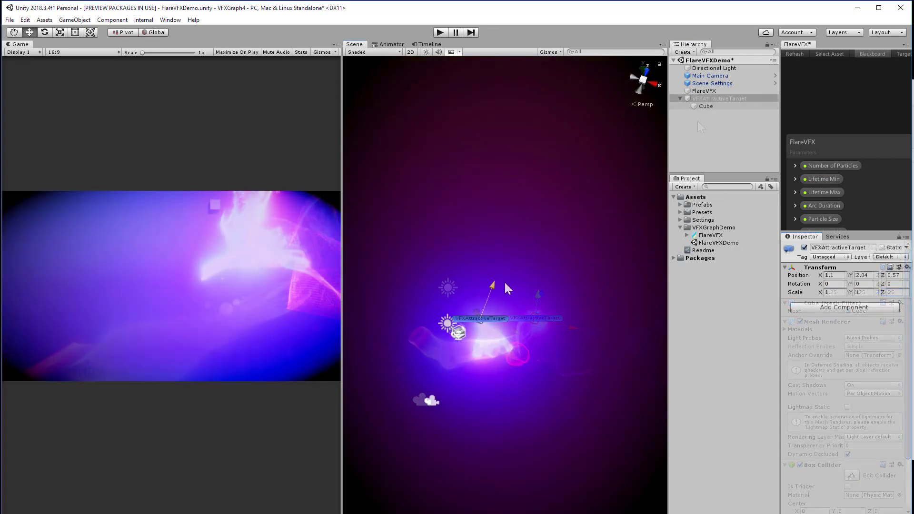
Move VFXAttractiveTarget with its cube to about X -1.14, Y -0.08, Z 1.86
{"action": "left_click_drag", "start_coordinate": [504, 281], "coordinate": [519, 267]}
{"action": "left_click_drag", "start_coordinate": [495, 302], "coordinate": [491, 272], "text": "alt"}
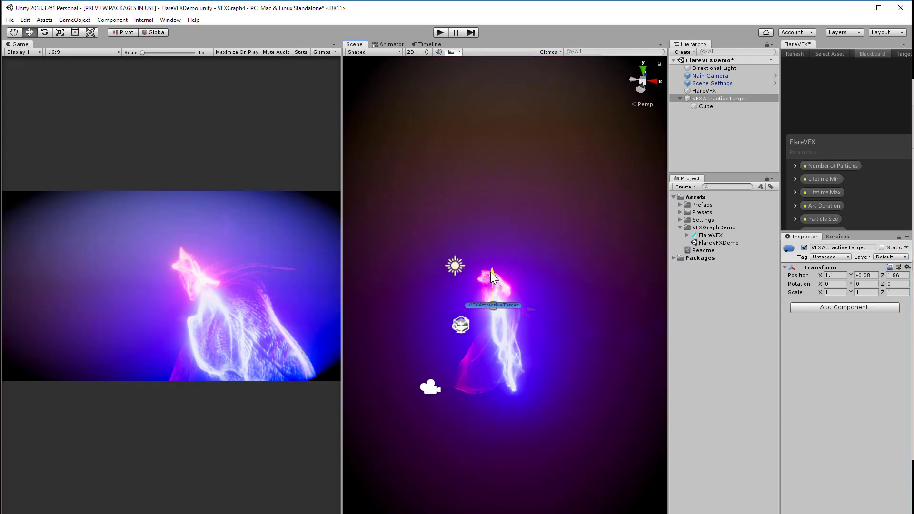
{"action": "left_click_drag", "start_coordinate": [533, 311], "coordinate": [473, 302]}
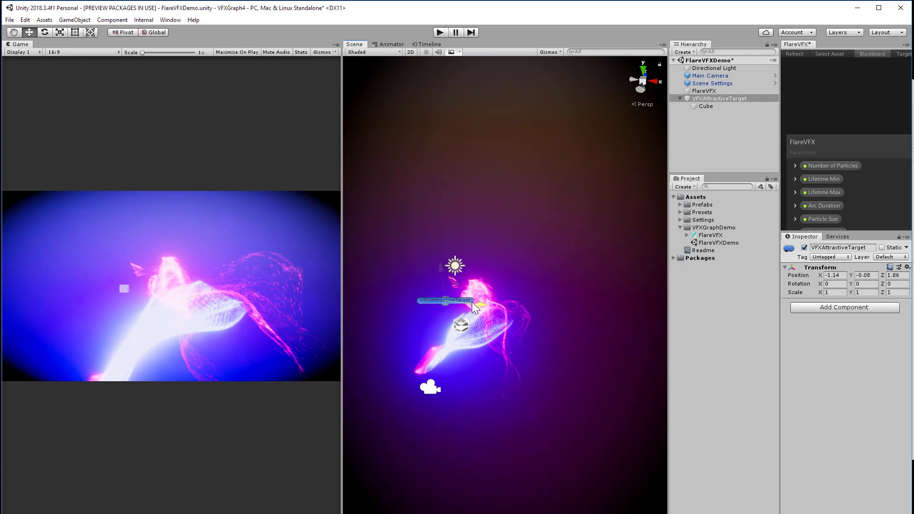
Try different AttractiveStrength values on FlareVFX, ending with 5
{"action": "left_click", "coordinate": [706, 91]}
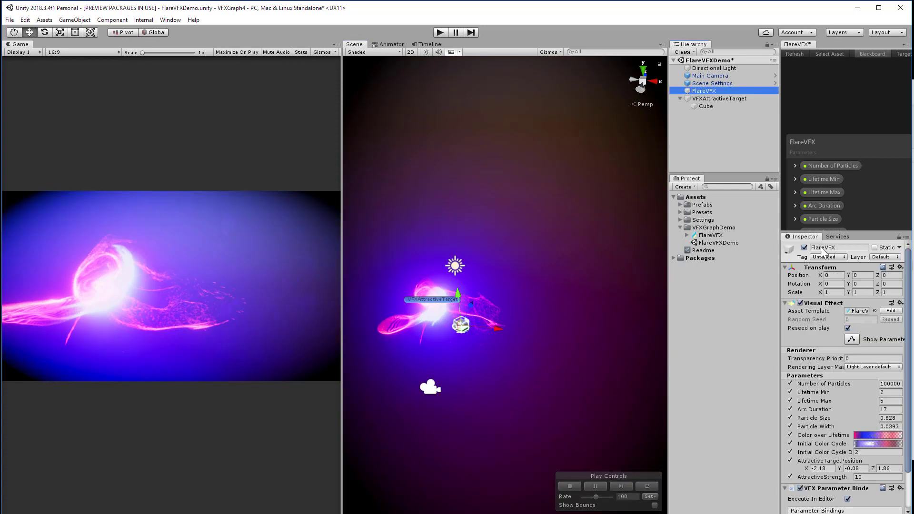
{"action": "left_click_drag", "start_coordinate": [833, 478], "coordinate": [819, 476]}
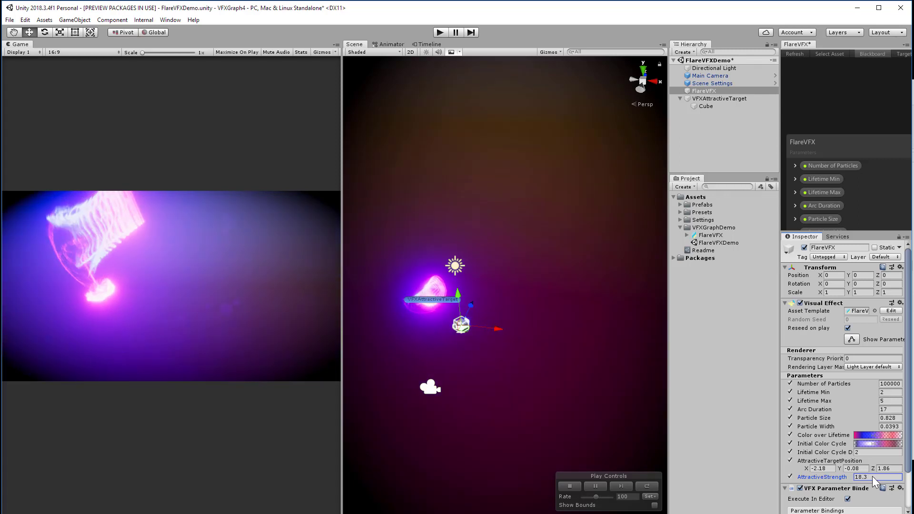
{"action": "left_click_drag", "start_coordinate": [836, 477], "coordinate": [791, 476]}
{"action": "type", "text": "5"}
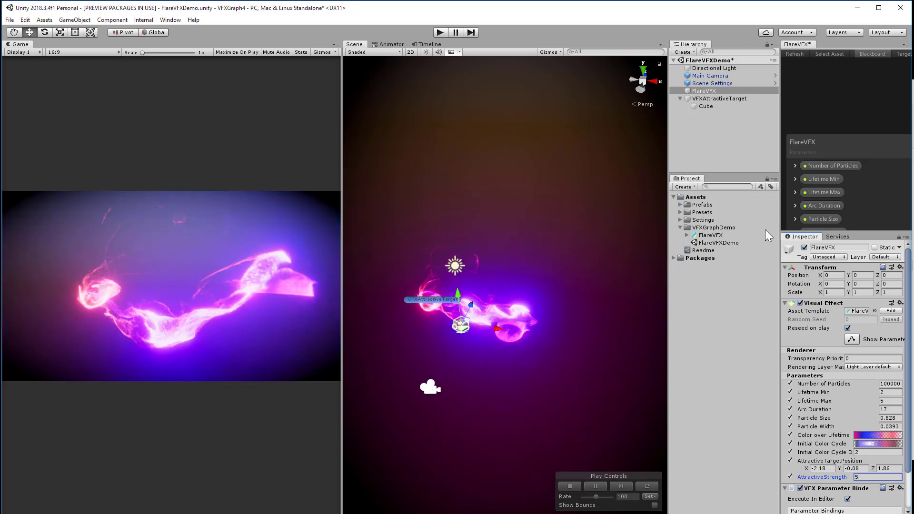
Set FlareVFX's AttractiveStrength to -10 so the particles are repelled from the target
{"action": "left_click", "coordinate": [746, 98]}
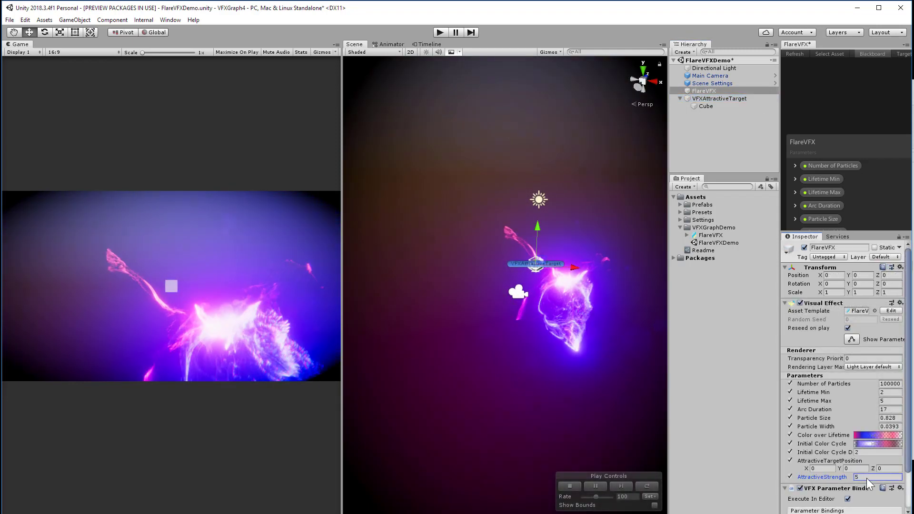
{"action": "left_click", "coordinate": [867, 478]}
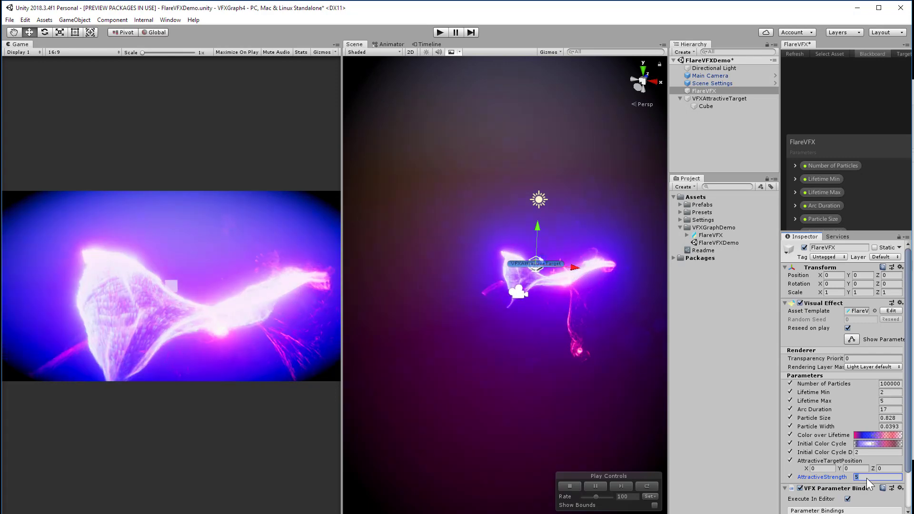
{"action": "type", "text": "-10"}
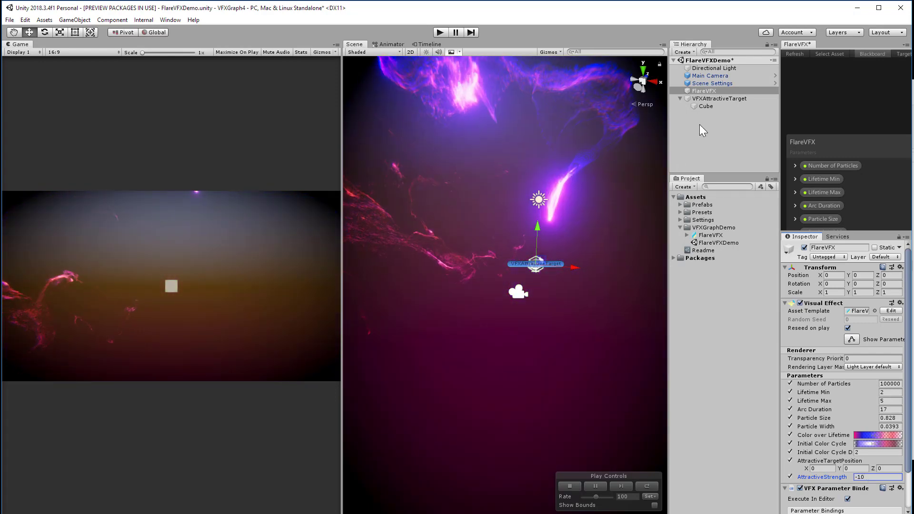
Move VFXAttractiveTarget to about X 2.98 and shift it downward along Y to test the repelled particles
{"action": "left_click", "coordinate": [727, 99]}
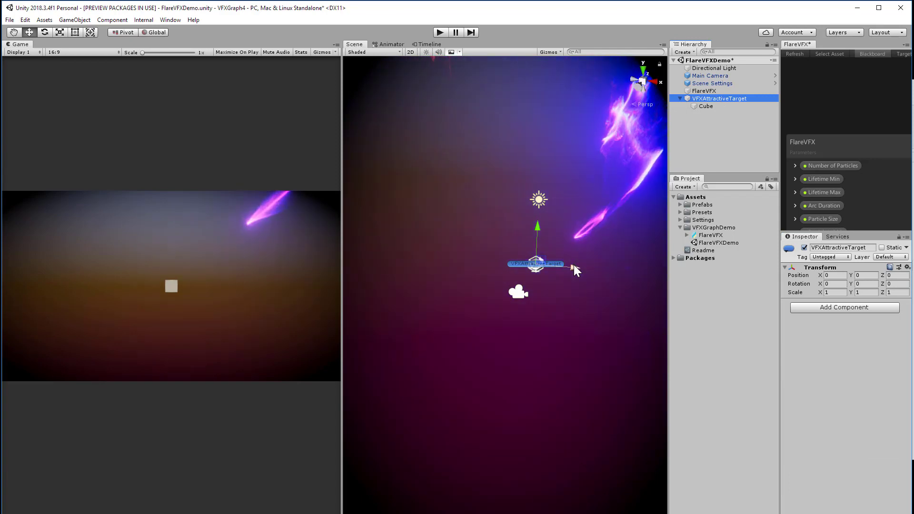
{"action": "left_click_drag", "start_coordinate": [574, 268], "coordinate": [627, 274]}
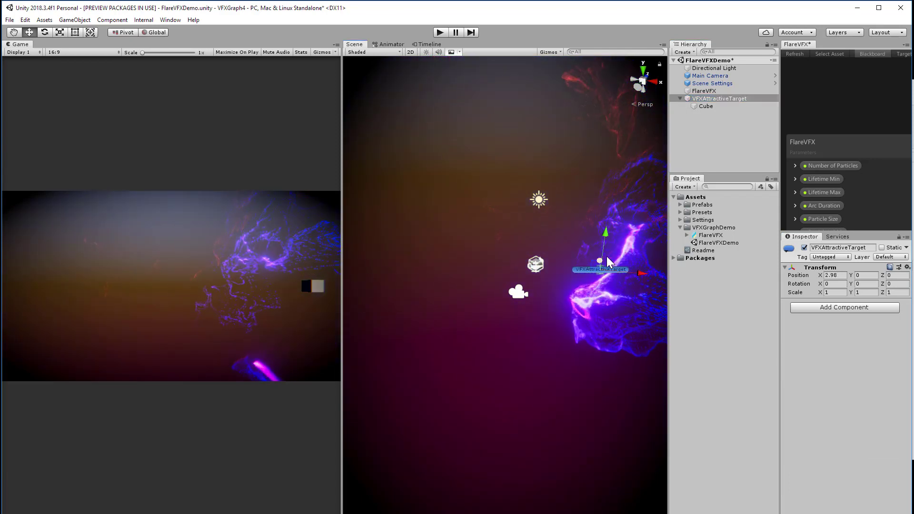
{"action": "left_click_drag", "start_coordinate": [607, 234], "coordinate": [604, 273]}
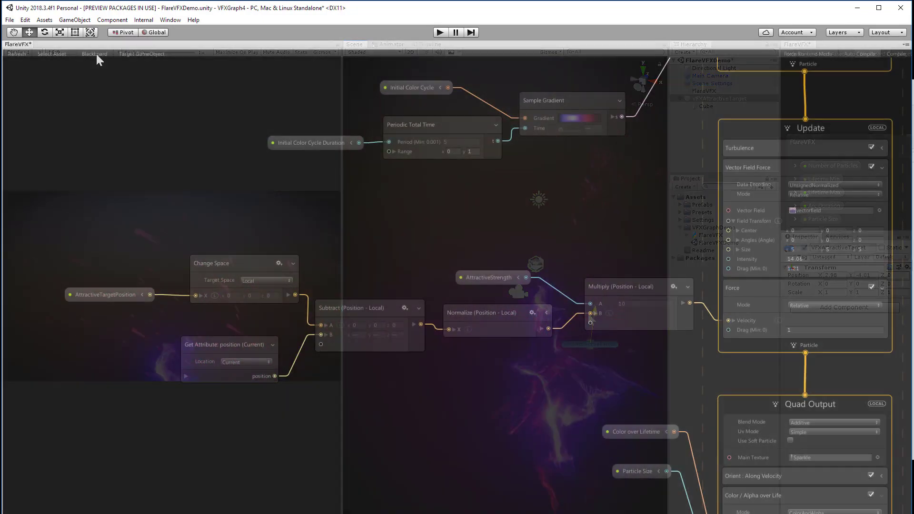
Add an exposed float parameter AttractiveDrag with value 1 and tooltip "air resistance to attractive force", and connect it to the Force block's Drag
{"action": "left_click", "coordinate": [96, 54]}
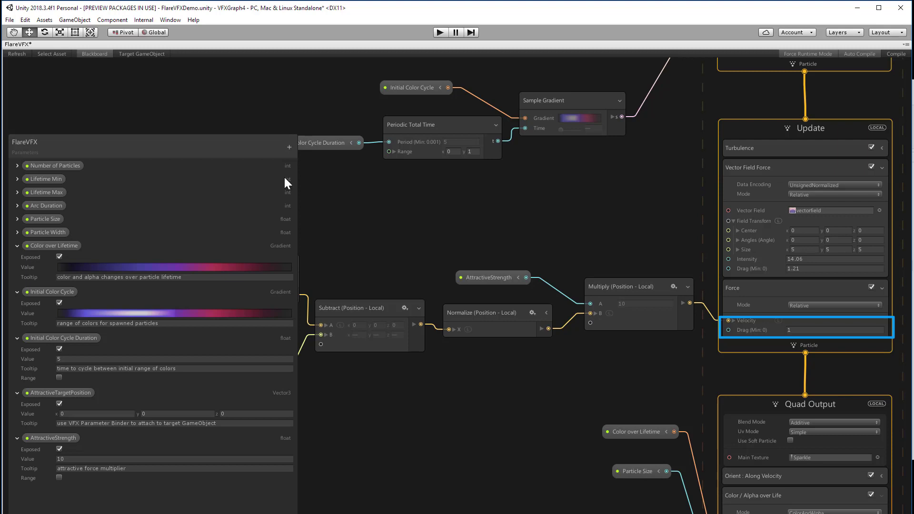
{"action": "left_click", "coordinate": [292, 148]}
{"action": "left_click", "coordinate": [333, 219]}
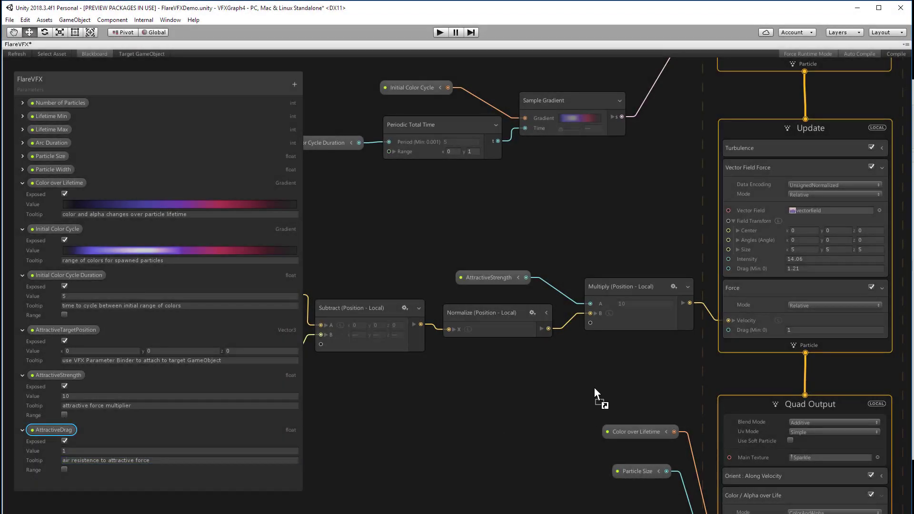
{"action": "left_click_drag", "start_coordinate": [649, 369], "coordinate": [728, 330]}
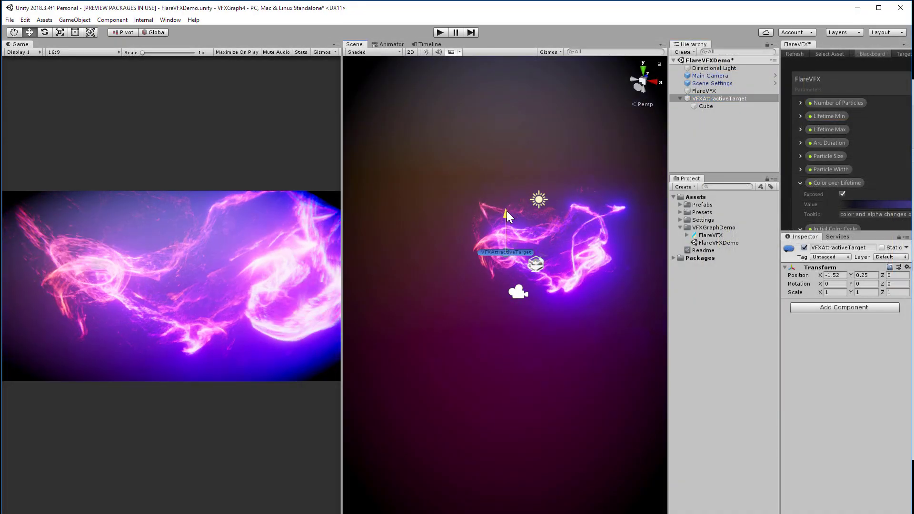
Move VFXAttractiveTarget around the flare to about X -4.61, Y -0.4 to test the attraction with drag
{"action": "left_click_drag", "start_coordinate": [507, 210], "coordinate": [464, 198]}
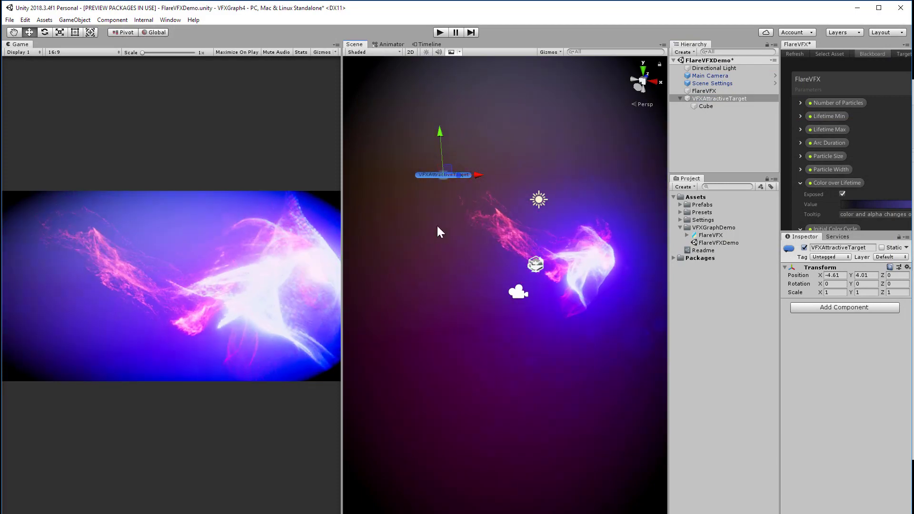
{"action": "left_click_drag", "start_coordinate": [436, 134], "coordinate": [430, 230]}
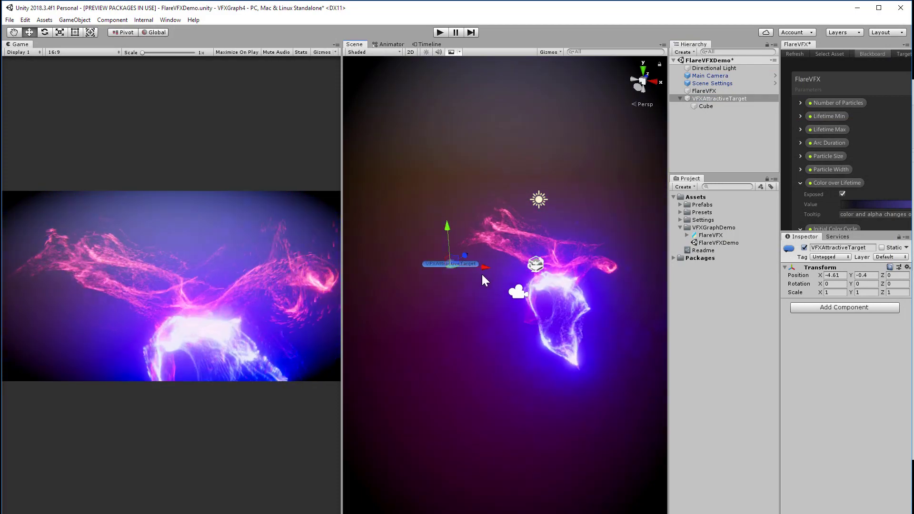
{"action": "left_click", "coordinate": [504, 274]}
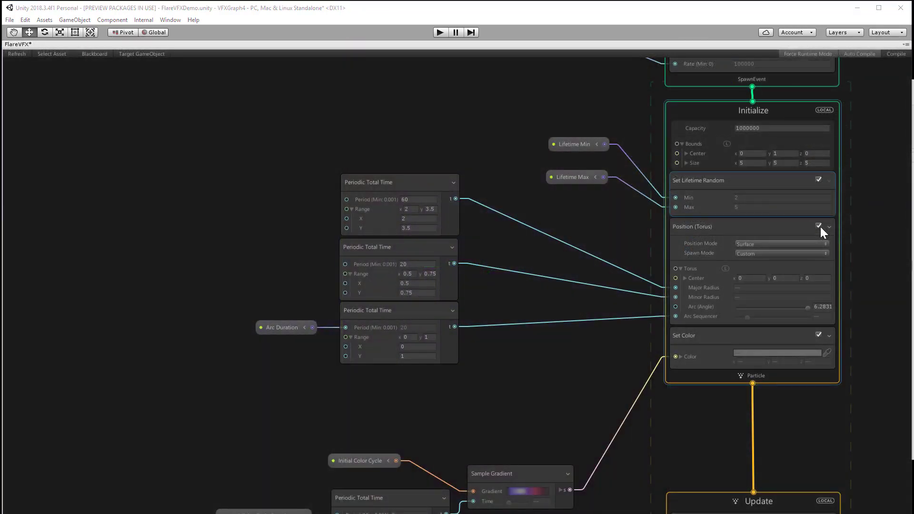
Disable the Position (Torus) block in the Initialize context and add a Position (Sphere) block
{"action": "left_click", "coordinate": [819, 227]}
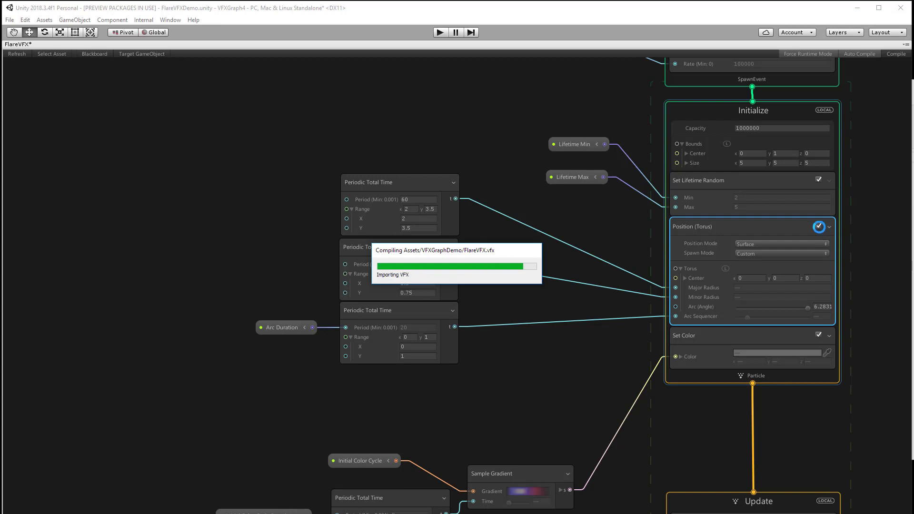
{"action": "left_click", "coordinate": [711, 380]}
{"action": "right_click", "coordinate": [711, 376]}
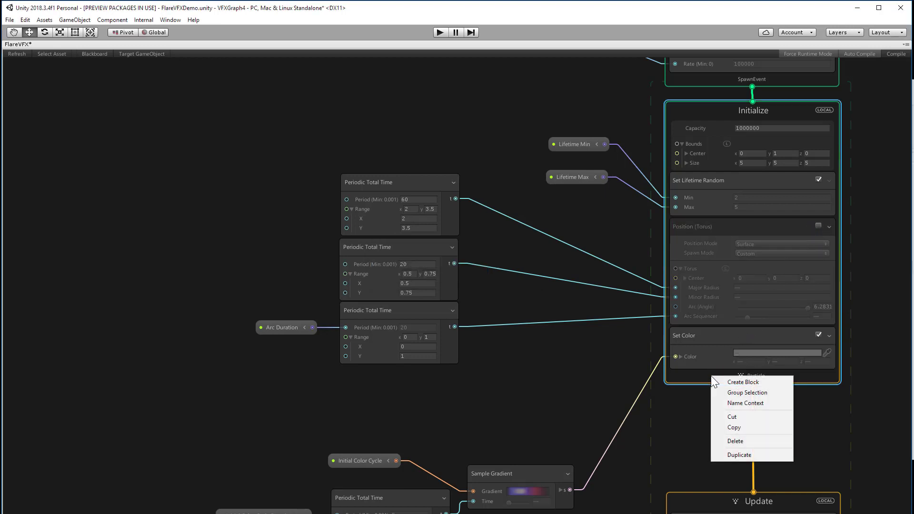
{"action": "left_click", "coordinate": [725, 380]}
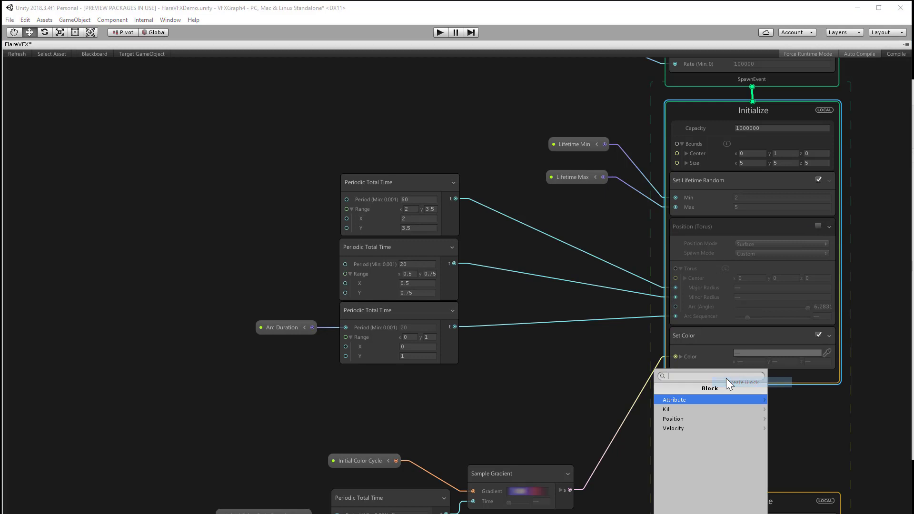
{"action": "left_click", "coordinate": [698, 418]}
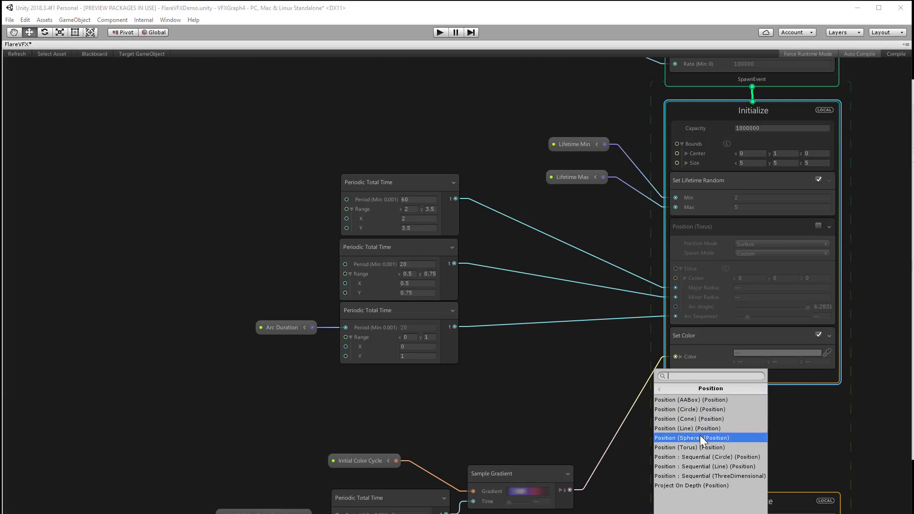
{"action": "left_click", "coordinate": [701, 437]}
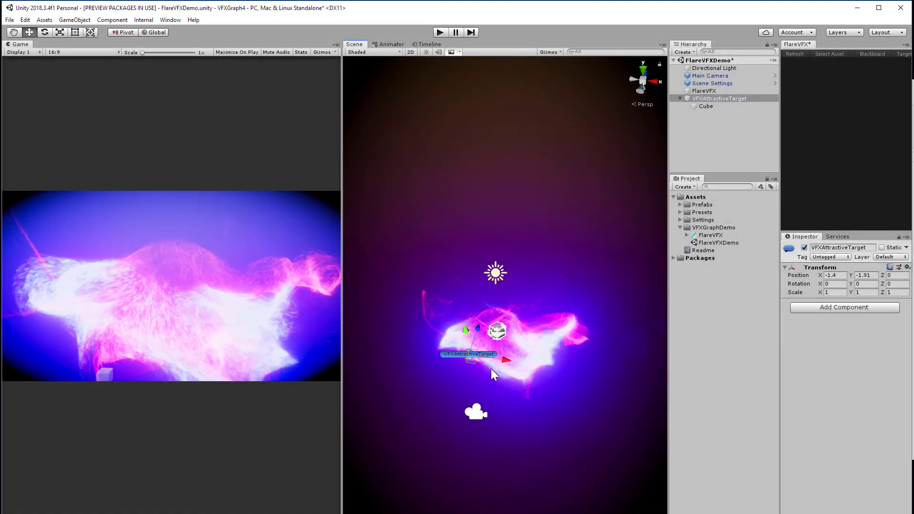
Move VFXAttractiveTarget upward and toward positive X to test the particles emitted from the sphere
{"action": "left_click_drag", "start_coordinate": [501, 359], "coordinate": [587, 275]}
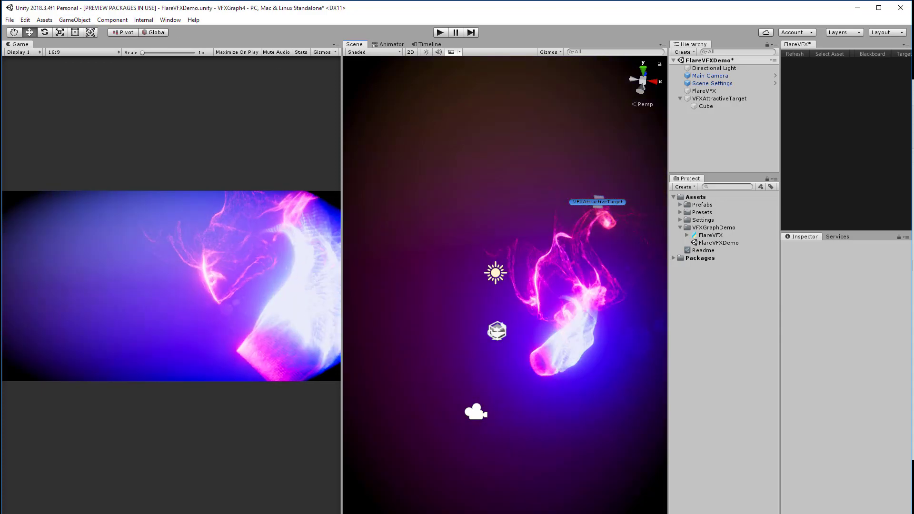
Group the attractive force nodes, name the group "Attractive Force" and move it away from the Update context
{"action": "left_click_drag", "start_coordinate": [155, 281], "coordinate": [367, 381]}
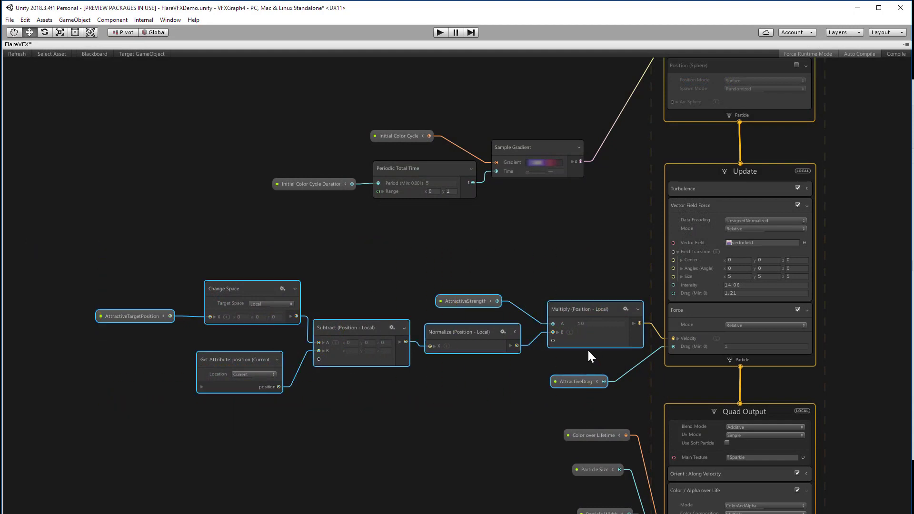
{"action": "right_click", "coordinate": [578, 306]}
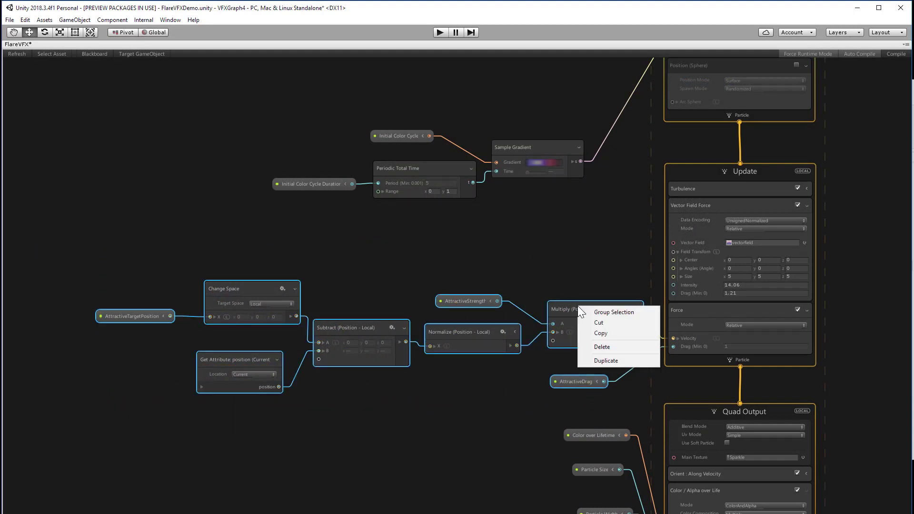
{"action": "left_click", "coordinate": [596, 310]}
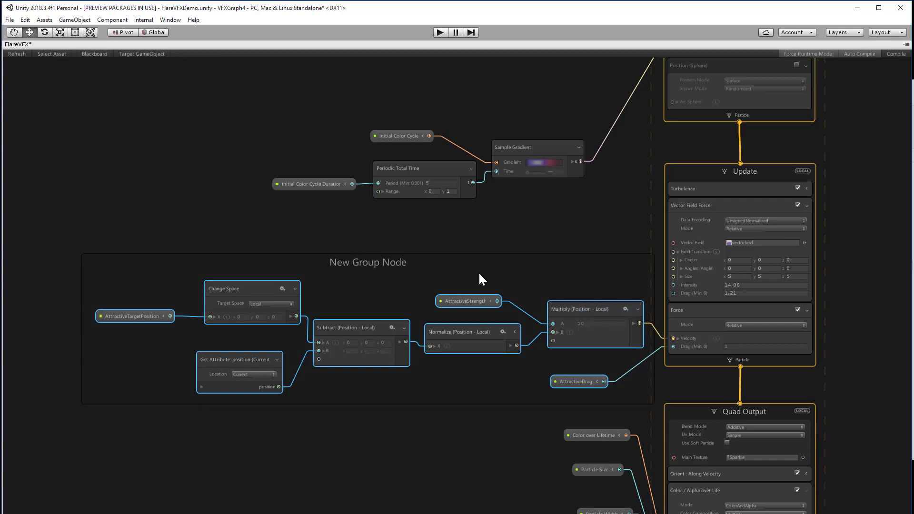
{"action": "double_click", "coordinate": [384, 259]}
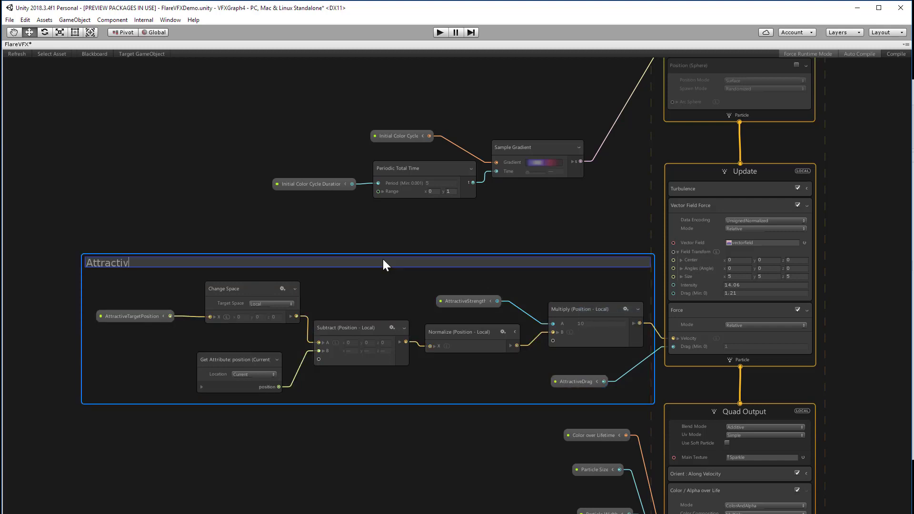
{"action": "type", "text": "Attractive Force"}
{"action": "key", "text": "Return"}
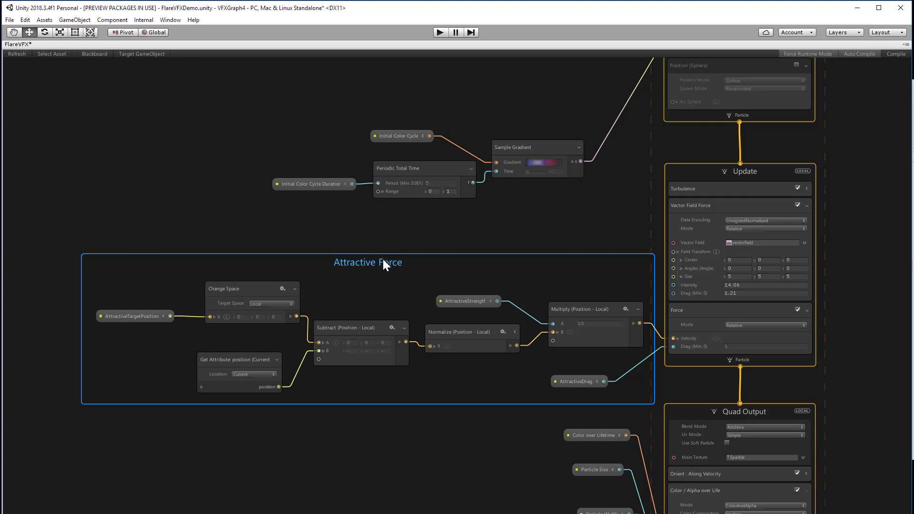
{"action": "left_click_drag", "start_coordinate": [370, 262], "coordinate": [330, 248]}
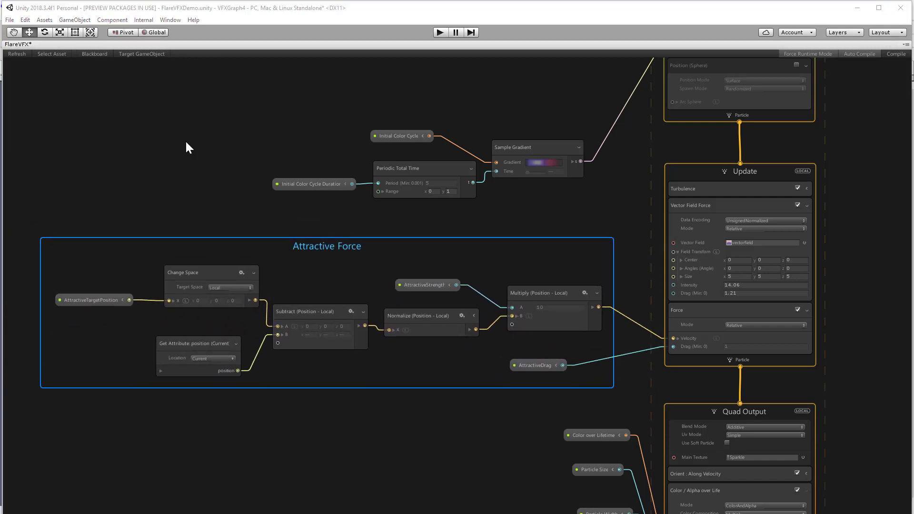
Add a large sticky note titled "Attractive Force" beside the group, explaining the target binding, local-space direction, Force block and Attractive Strength
{"action": "middle_click_drag", "start_coordinate": [197, 140], "coordinate": [370, 134]}
{"action": "right_click", "coordinate": [90, 237]}
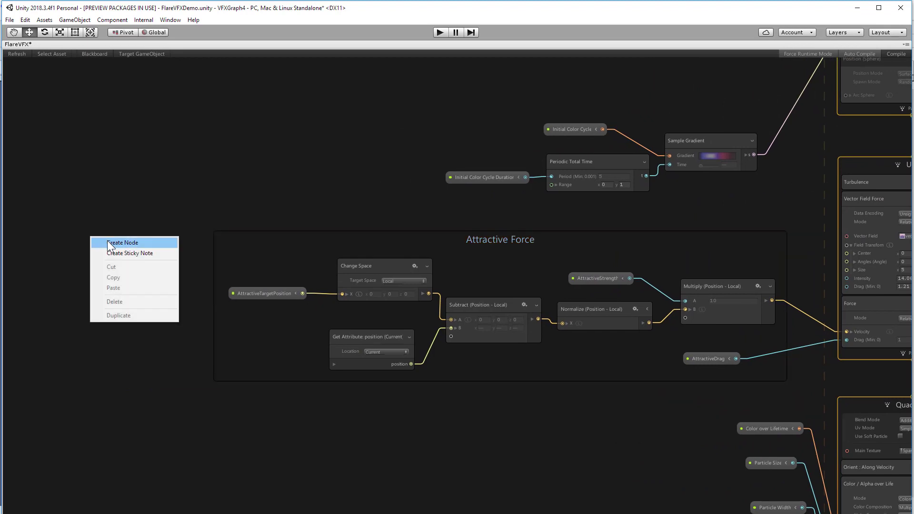
{"action": "left_click", "coordinate": [130, 253]}
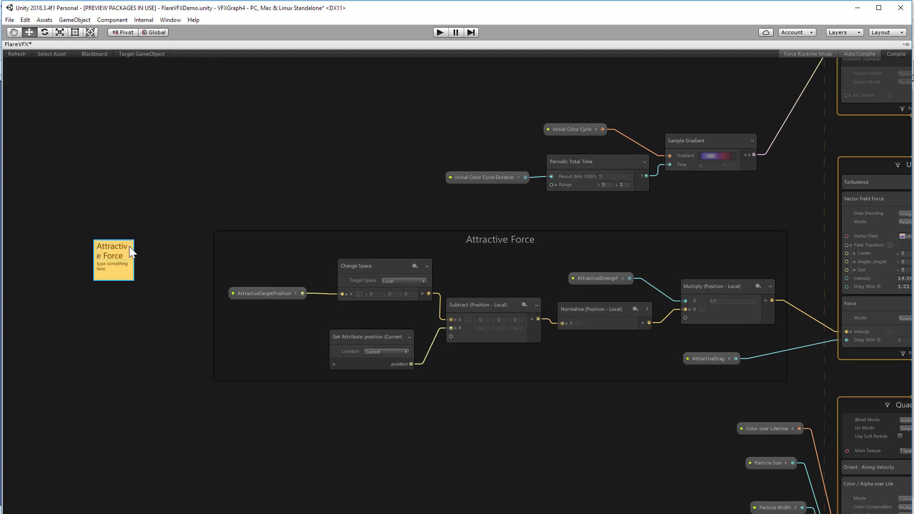
{"action": "right_click", "coordinate": [130, 247]}
{"action": "left_click", "coordinate": [145, 274]}
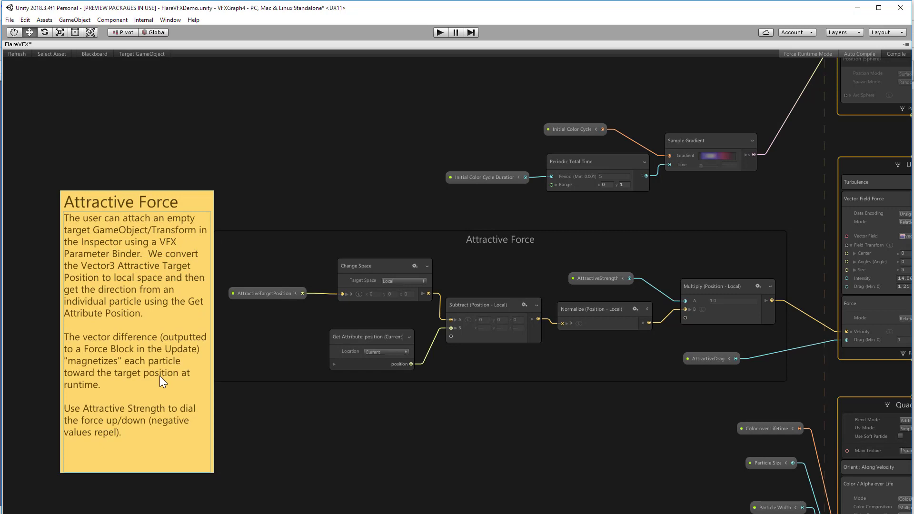
{"action": "left_click", "coordinate": [147, 436]}
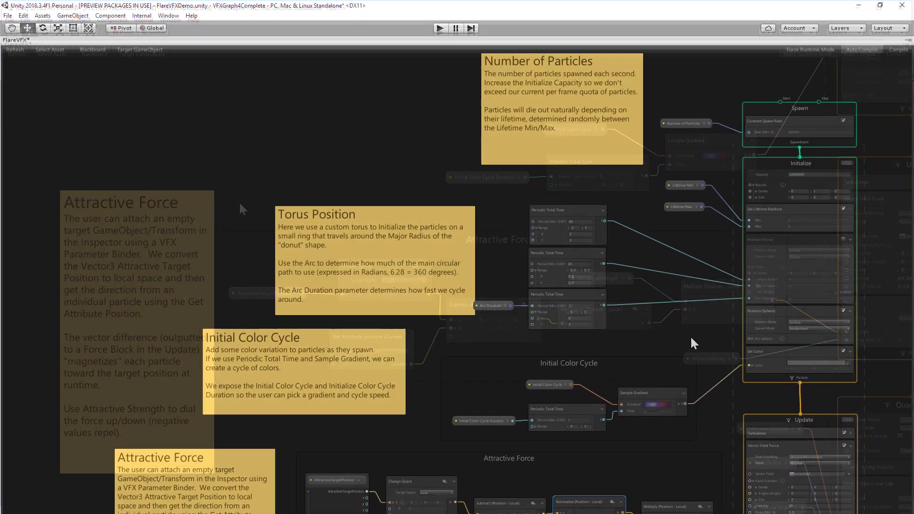
Examine the sticky notes and node groups in the VFXGraph4Complete project's graph, from Initialize through Quad Output
{"action": "middle_click_drag", "start_coordinate": [690, 336], "coordinate": [693, 279]}
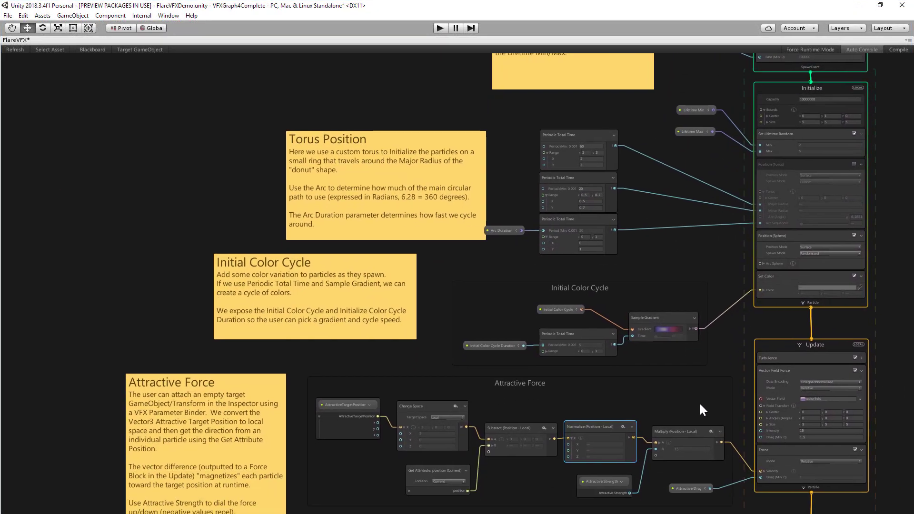
{"action": "middle_click_drag", "start_coordinate": [700, 405], "coordinate": [690, 184]}
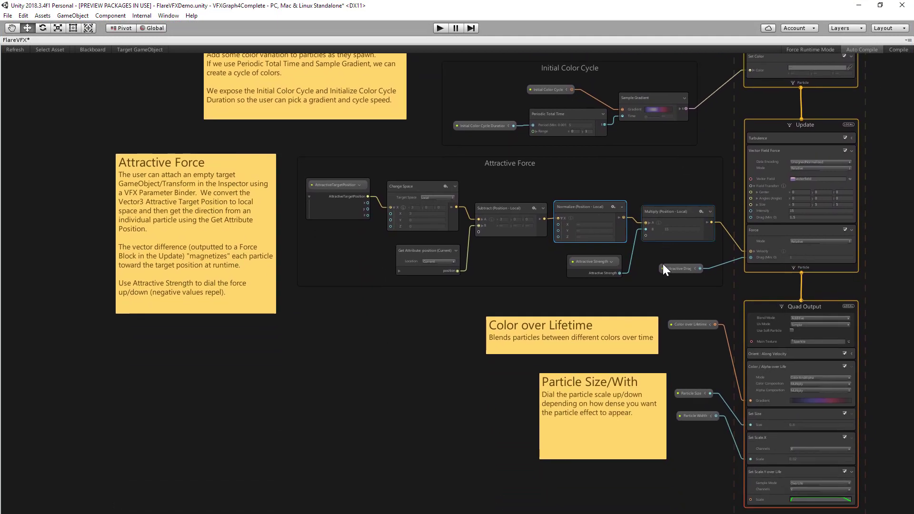
{"action": "mouse_move", "coordinate": [678, 486]}
{"action": "middle_mouse_down"}
{"action": "mouse_move", "coordinate": [678, 347]}
{"action": "mouse_move", "coordinate": [672, 475]}
{"action": "middle_mouse_up"}
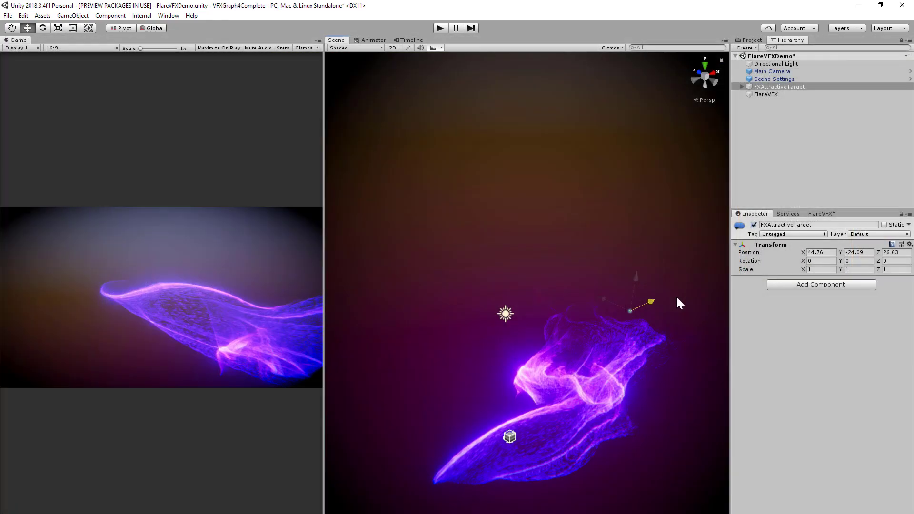
Move FXAttractiveTarget in the VFXGraph4Complete scene along X to about X 31.59
{"action": "left_click_drag", "start_coordinate": [680, 303], "coordinate": [575, 305]}
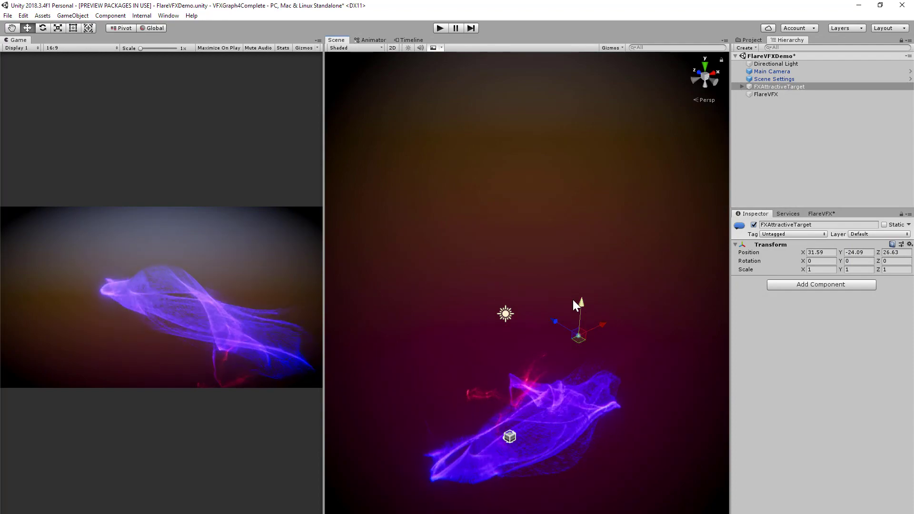